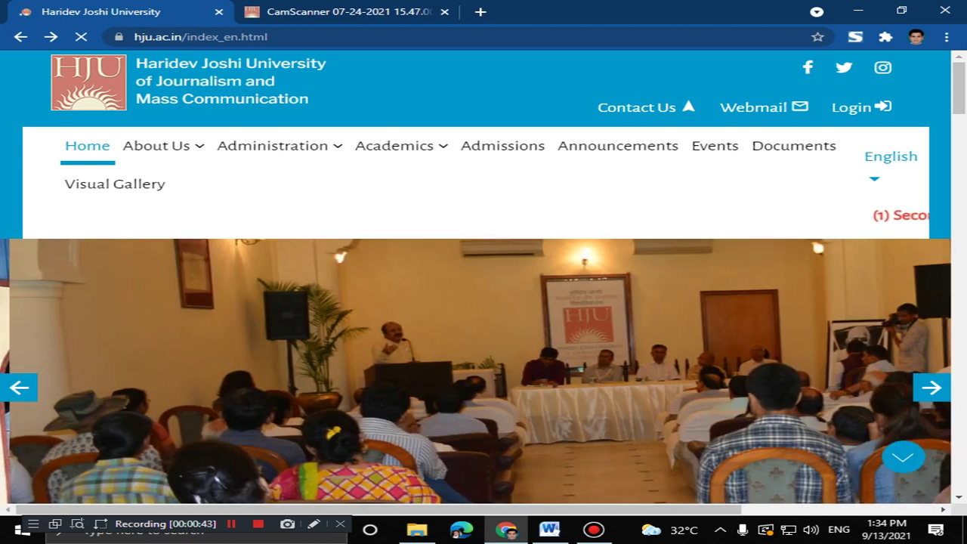
- Circle Admissions in the top menu with the red pen, clear it, and open Admissions 2021-22
left_click(313, 524)
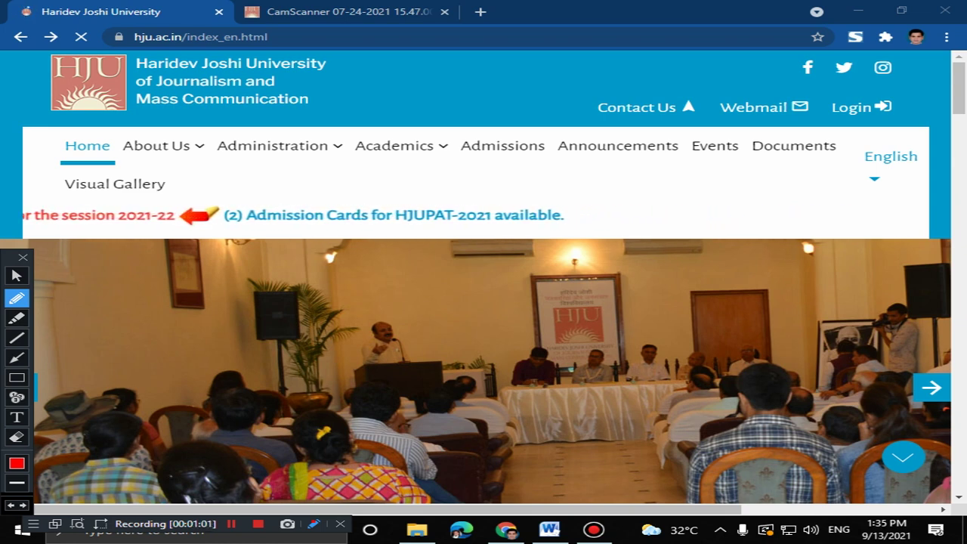
mouse_move(481, 131)
left_mouse_down()
mouse_move(447, 148)
mouse_move(549, 162)
mouse_move(485, 130)
left_mouse_up()
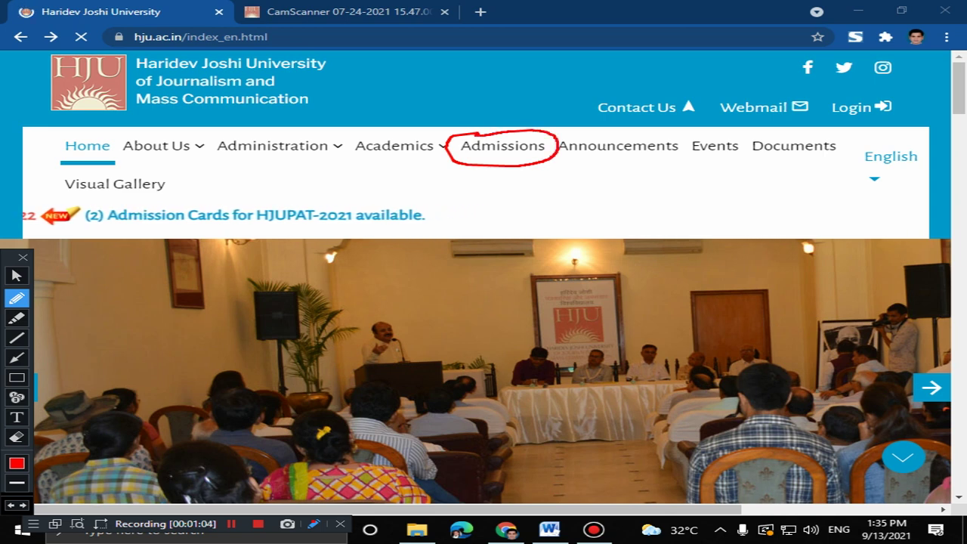
left_click(23, 257)
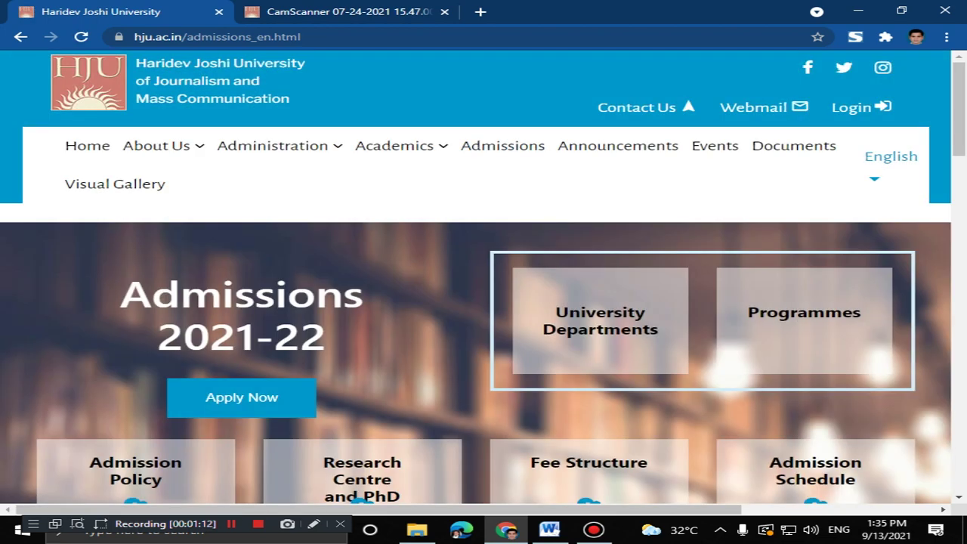
- Open the Apply Now admission form and scroll down to the admission lists
scroll(483, 277, "down", 2)
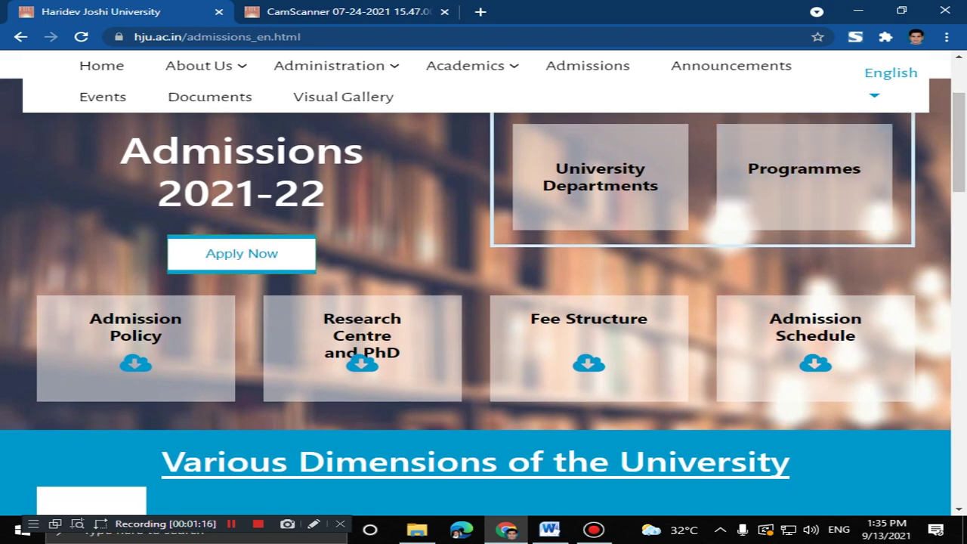
left_click(242, 254)
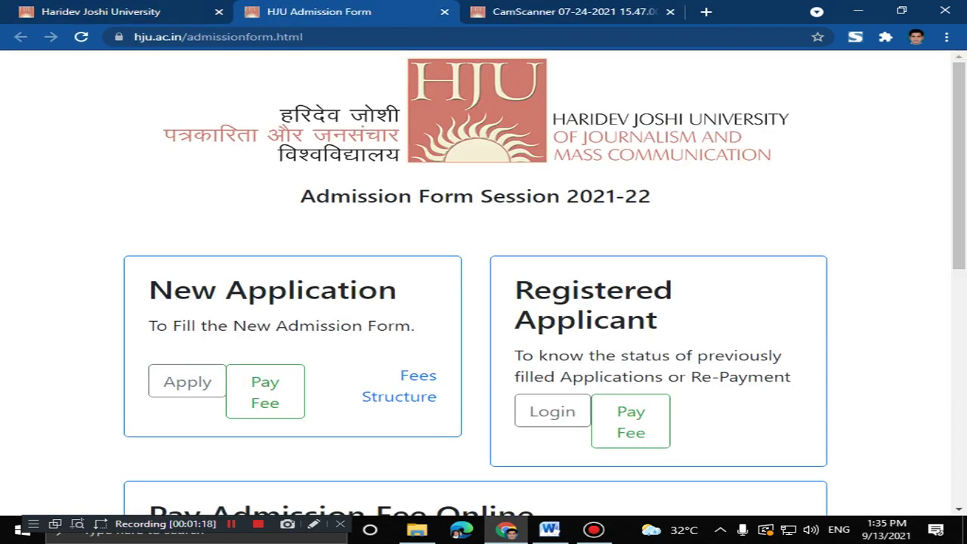
scroll(484, 284, "down", 1)
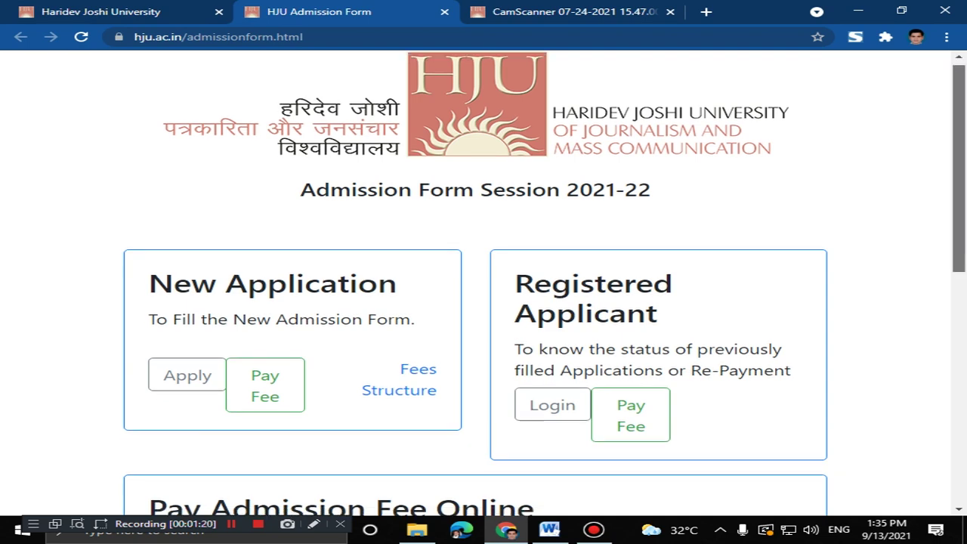
scroll(484, 284, "down", 3)
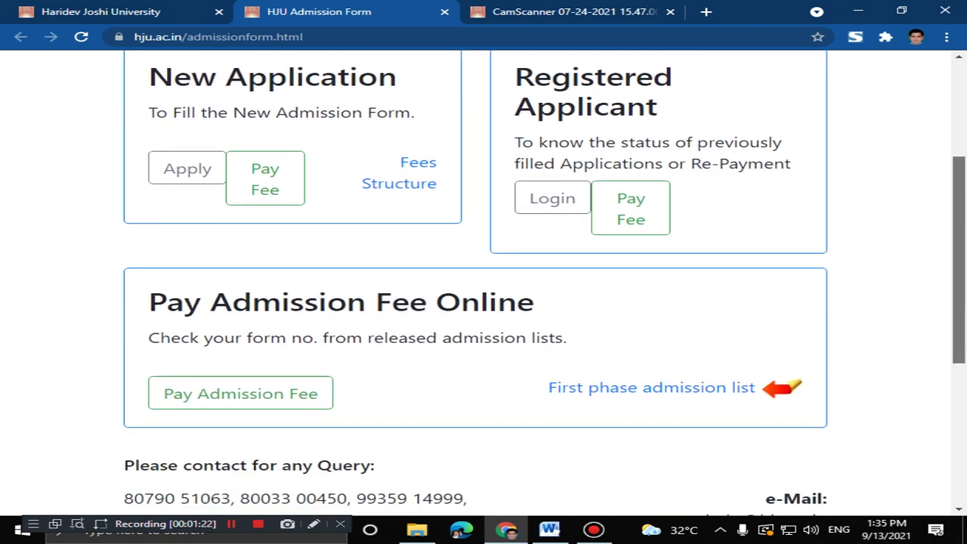
scroll(484, 284, "down", 1)
- Mark 'First phase admission list' in red, clear it, and open AdmissionList_20210907.pdf
left_click(314, 524)
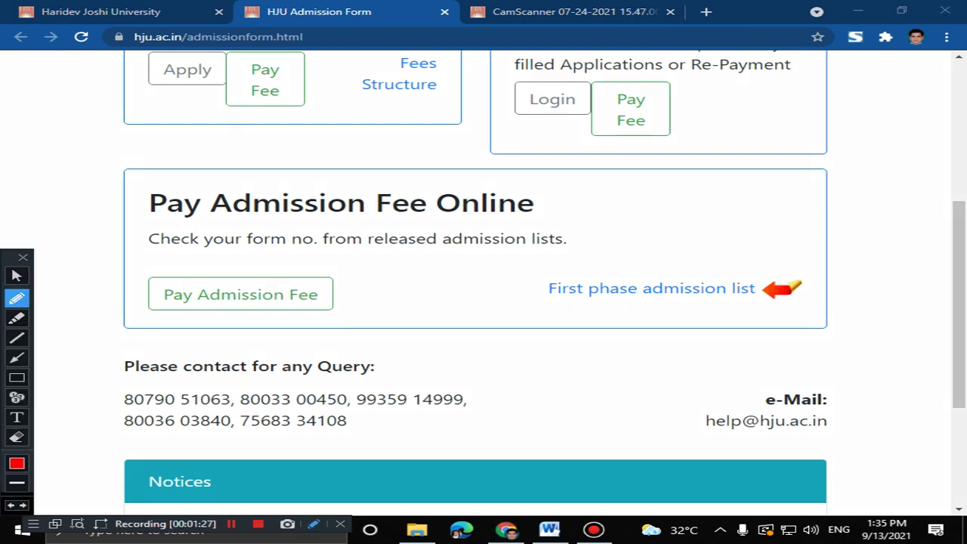
mouse_move(554, 297)
left_mouse_down()
mouse_move(756, 295)
mouse_move(765, 271)
left_mouse_up()
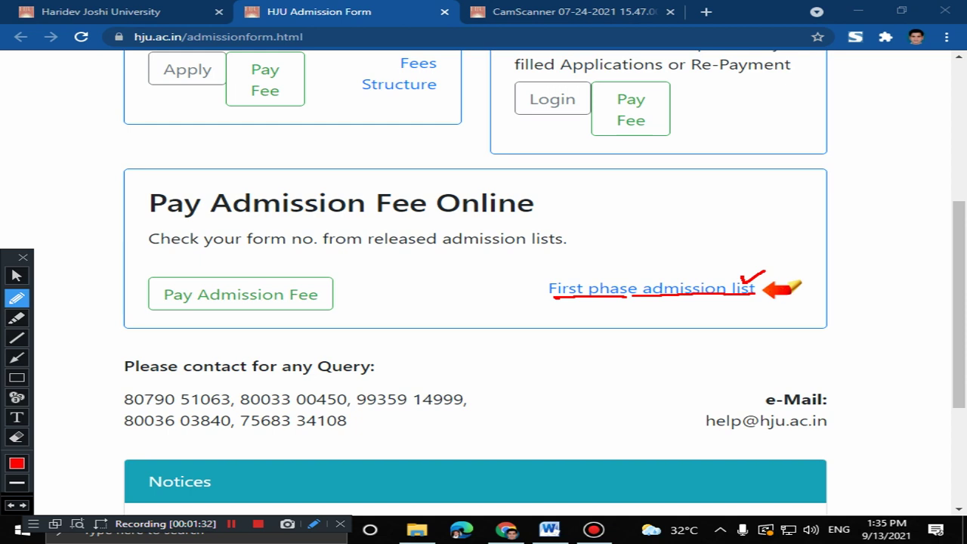
mouse_move(581, 273)
left_mouse_down()
mouse_move(546, 281)
mouse_move(728, 299)
left_mouse_up()
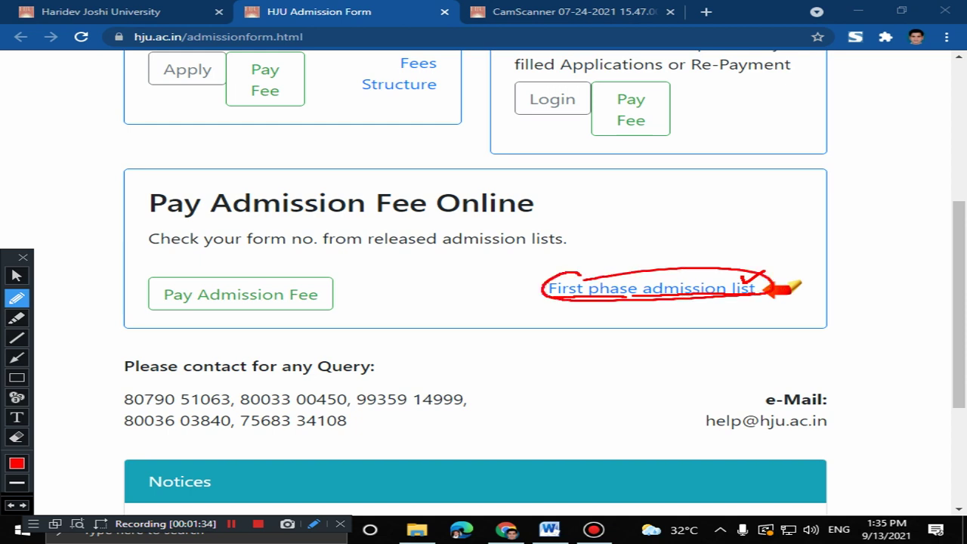
left_click(24, 257)
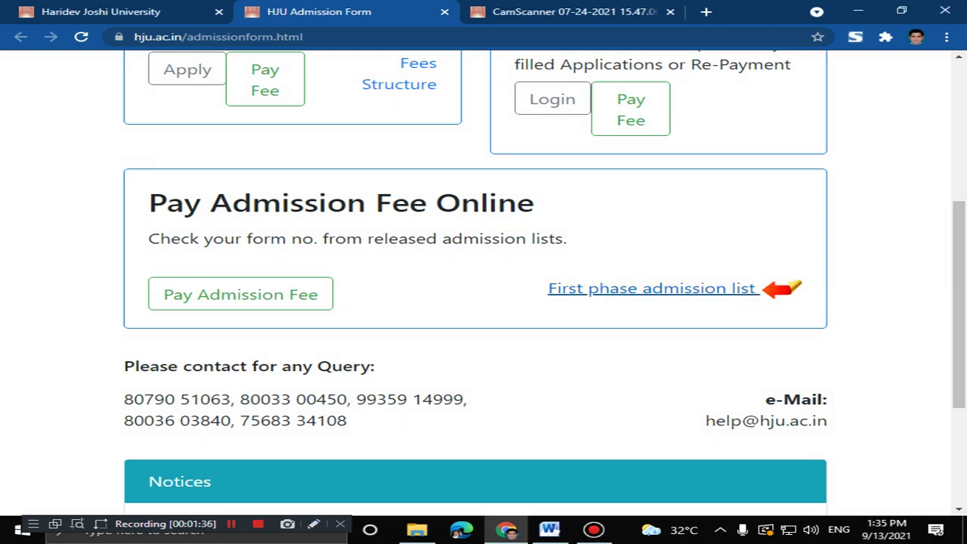
left_click(651, 288)
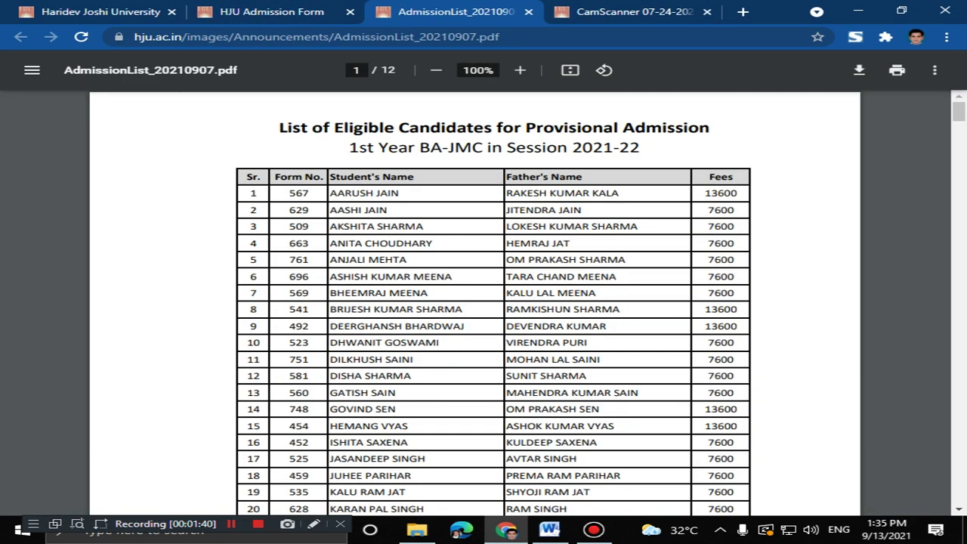
- Fit the PDF to width, underline the title, and tick the Form No., Student's Name, Father's Name and Fees headings
key("ctrl+backslash")
key("ctrl+backslash")
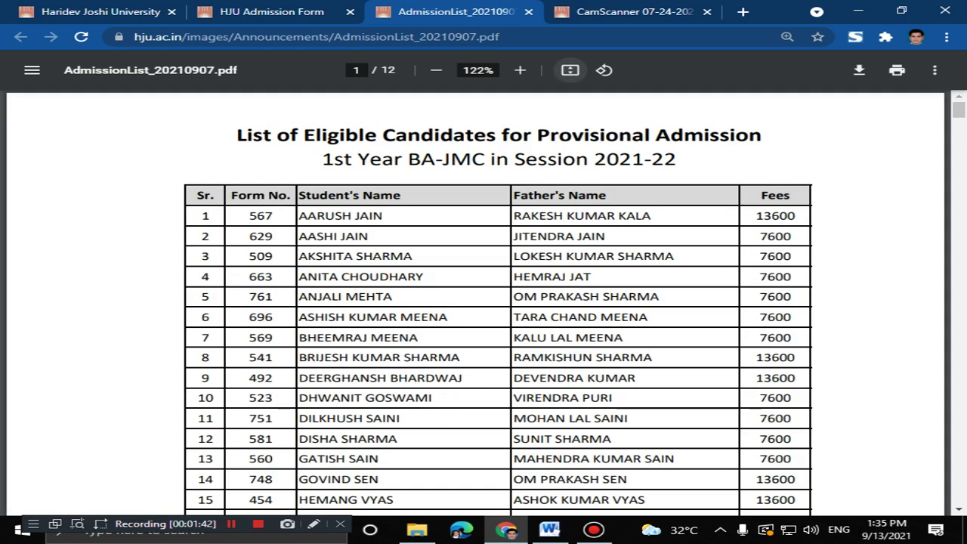
left_click(314, 524)
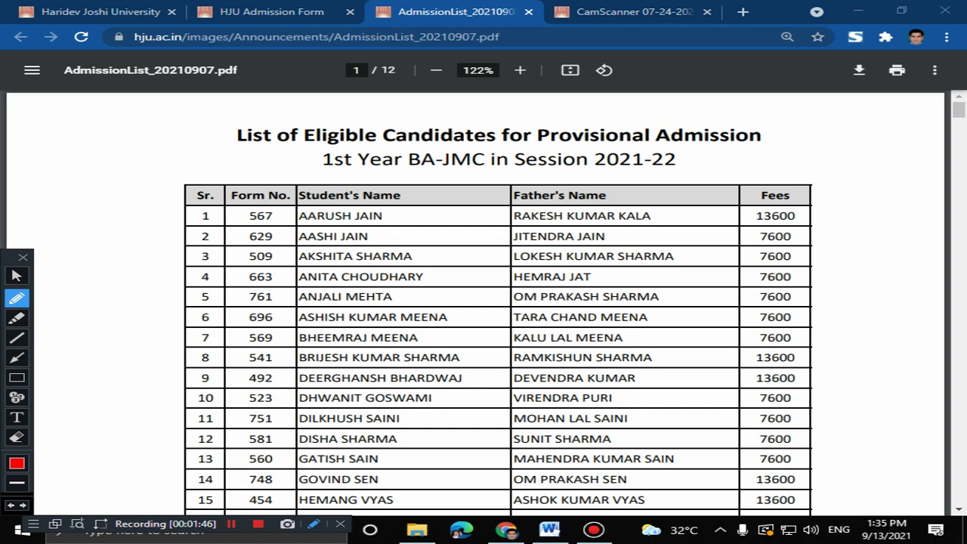
left_click_drag(453, 168, 710, 160)
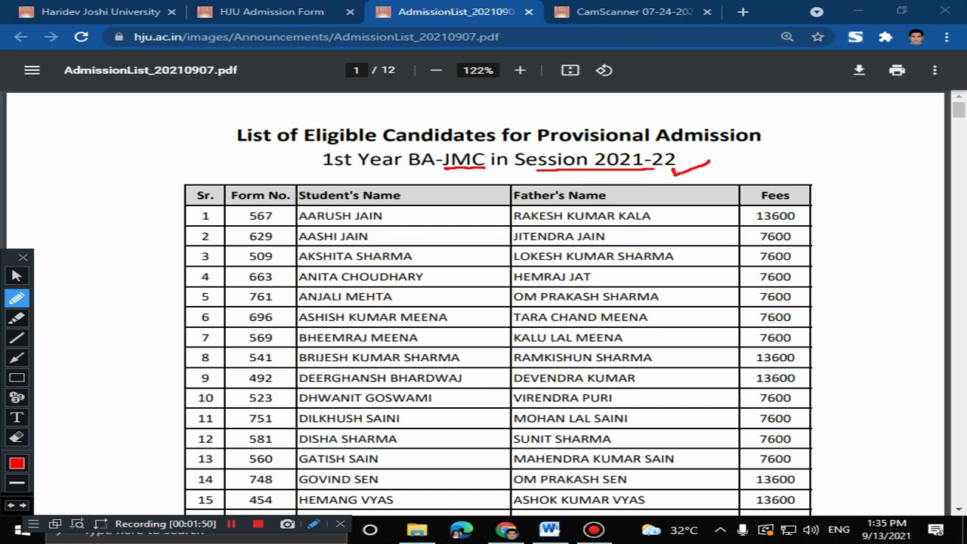
mouse_move(312, 144)
left_mouse_down()
mouse_move(732, 142)
mouse_move(791, 128)
left_mouse_up()
mouse_move(243, 199)
left_mouse_down()
mouse_move(263, 200)
mouse_move(292, 179)
left_mouse_up()
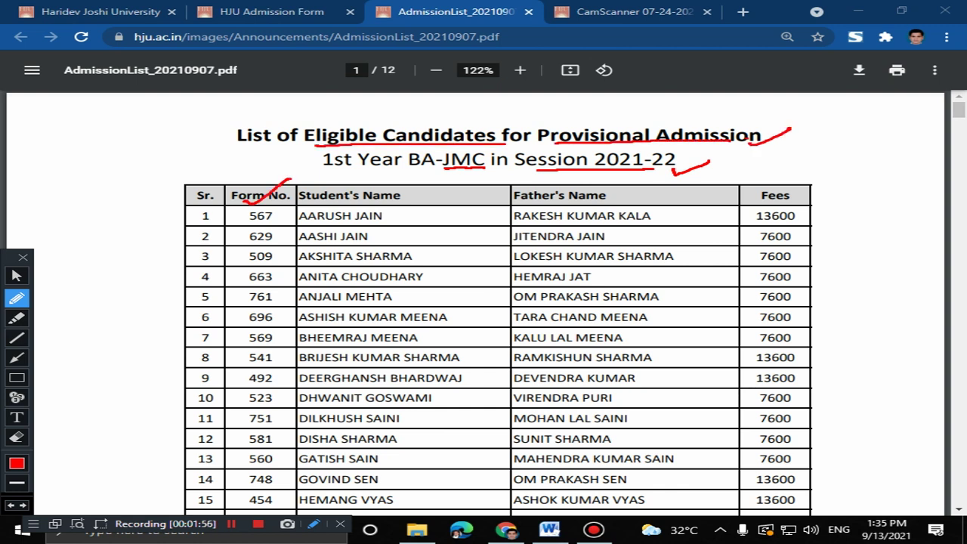
left_click_drag(391, 200, 434, 183)
left_click_drag(604, 198, 645, 179)
left_click_drag(784, 198, 818, 181)
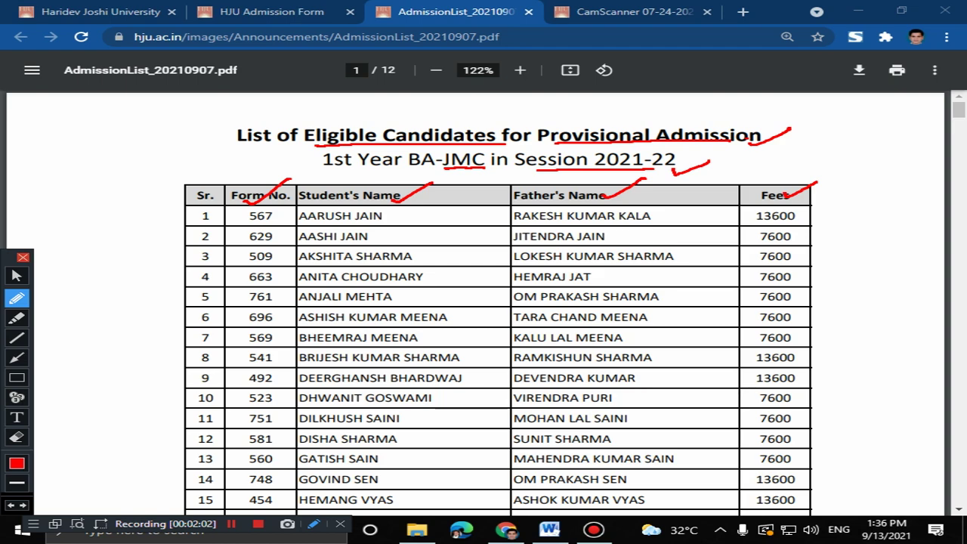
left_click(23, 257)
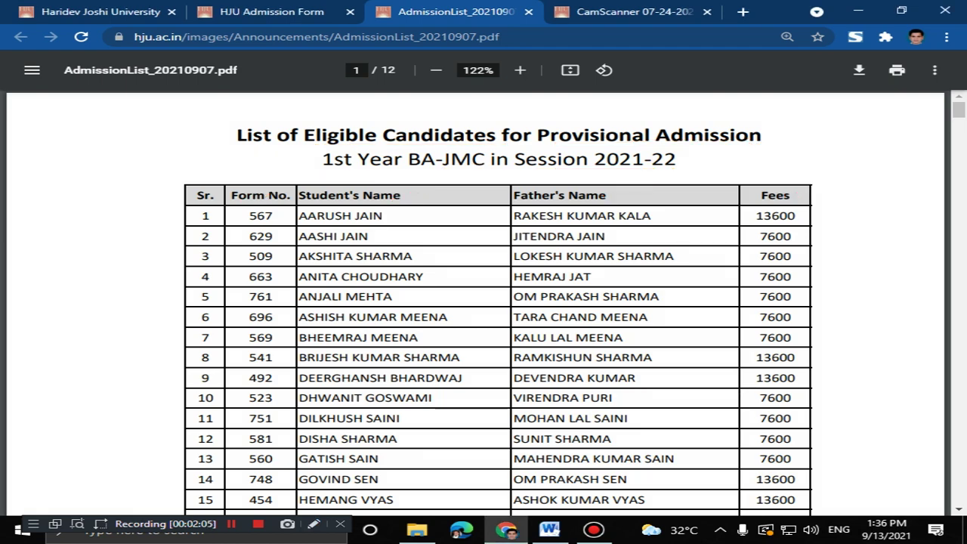
- Scroll to page 1's Hindi note, underline the first line, and tick the 09.09.2021 date
scroll(484, 302, "down", 3)
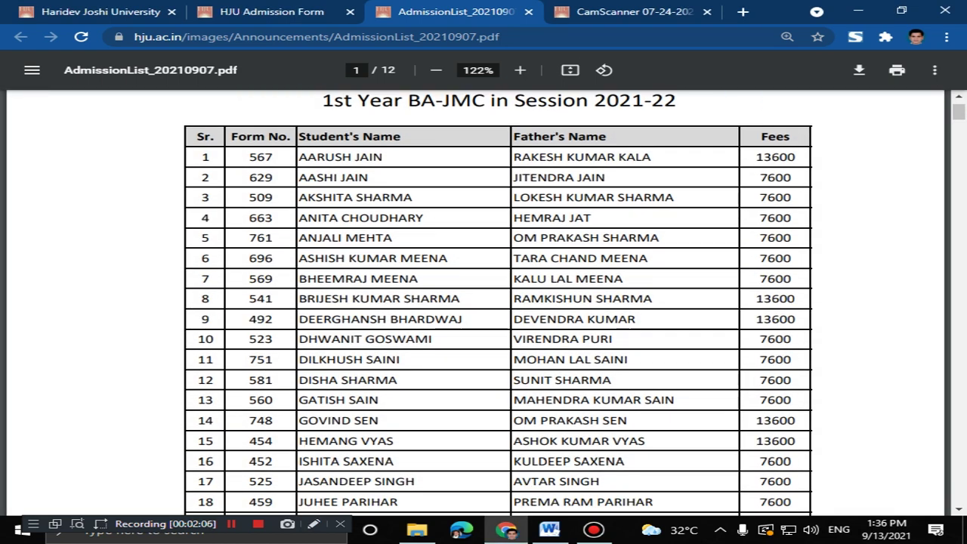
scroll(484, 302, "down", 6)
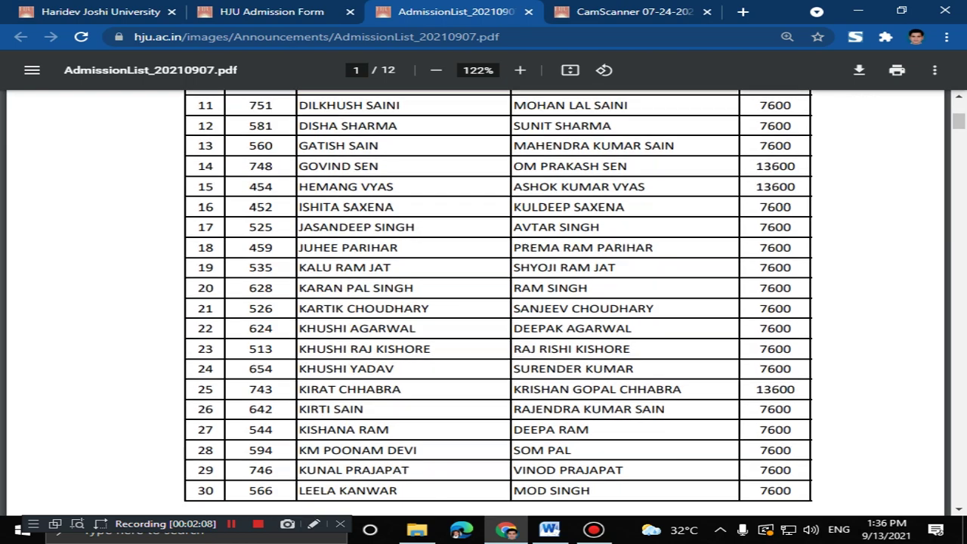
scroll(483, 302, "down", 4)
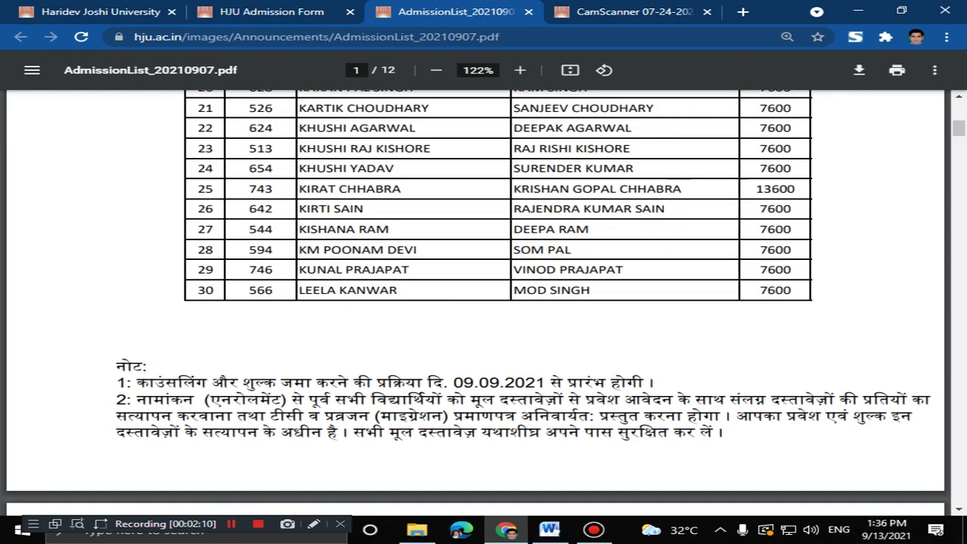
left_click(314, 523)
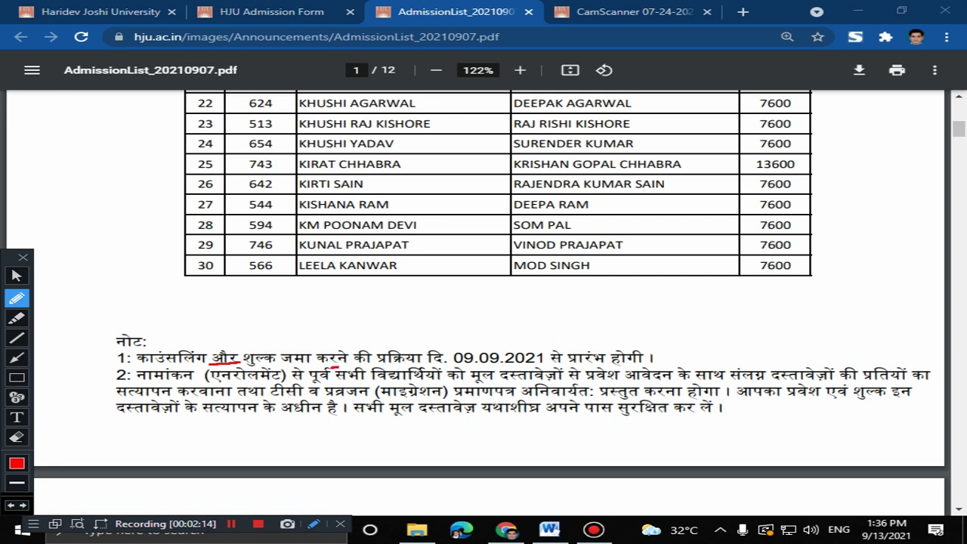
left_click_drag(338, 365, 513, 364)
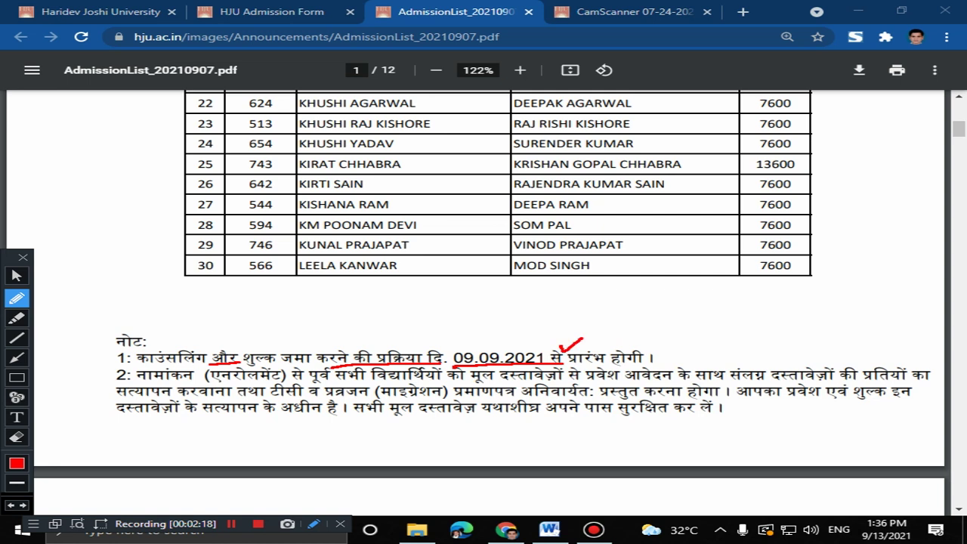
left_click_drag(456, 349, 485, 339)
- Underline the key words of the second note about enrolment, verification and mandatory steps
left_click_drag(213, 382, 254, 381)
left_click_drag(442, 382, 575, 378)
left_click_drag(635, 380, 838, 380)
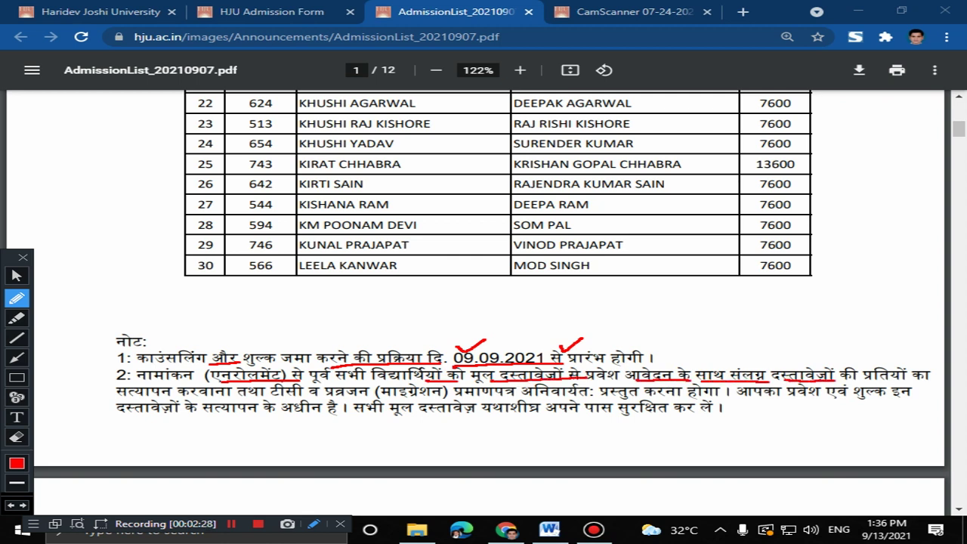
left_click_drag(139, 398, 226, 399)
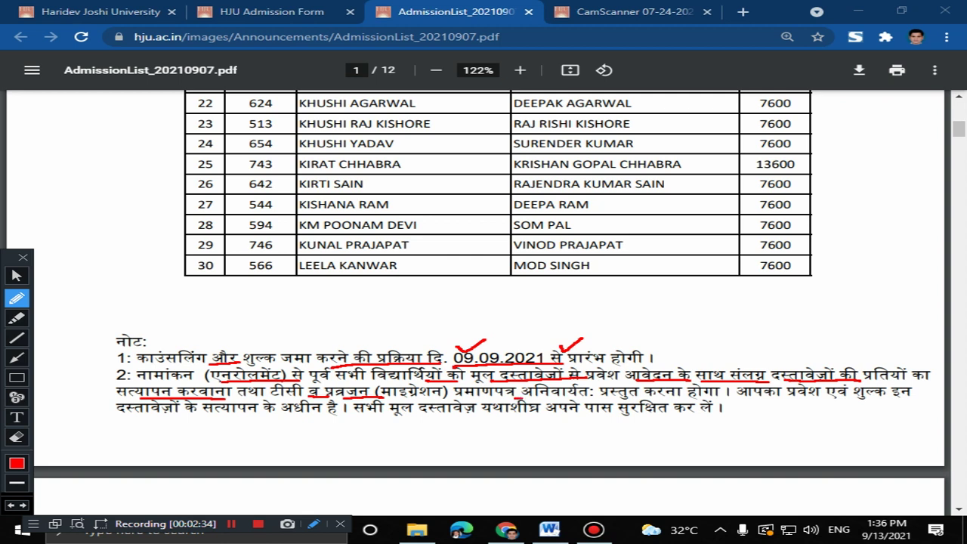
left_click_drag(520, 398, 579, 397)
left_click_drag(655, 398, 793, 397)
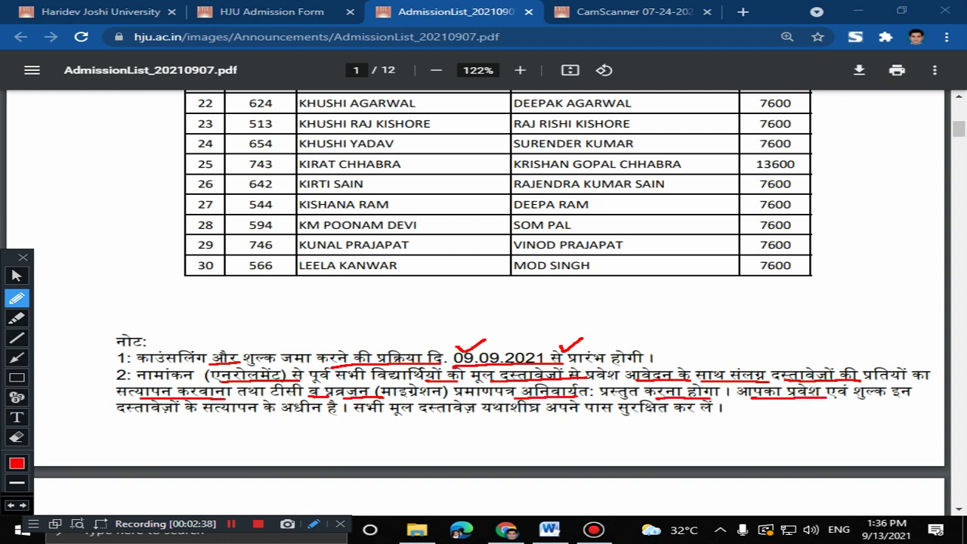
left_click_drag(881, 398, 922, 397)
- Underline the last note line about documents, tick its end, and exit annotation mode
left_click_drag(191, 415, 355, 406)
left_click_drag(422, 414, 467, 413)
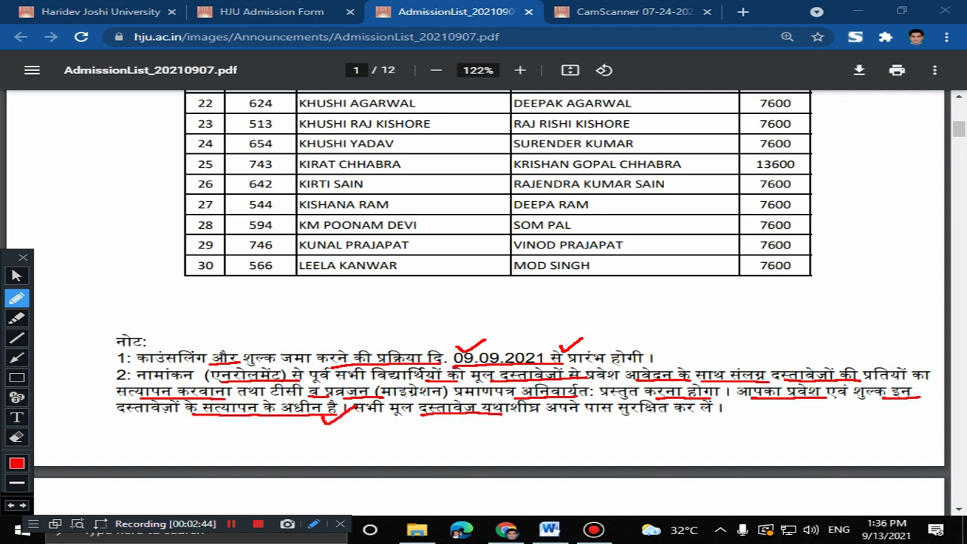
left_click_drag(538, 415, 603, 416)
mouse_move(674, 414)
left_mouse_down()
mouse_move(731, 412)
mouse_move(747, 405)
mouse_move(748, 383)
left_mouse_up()
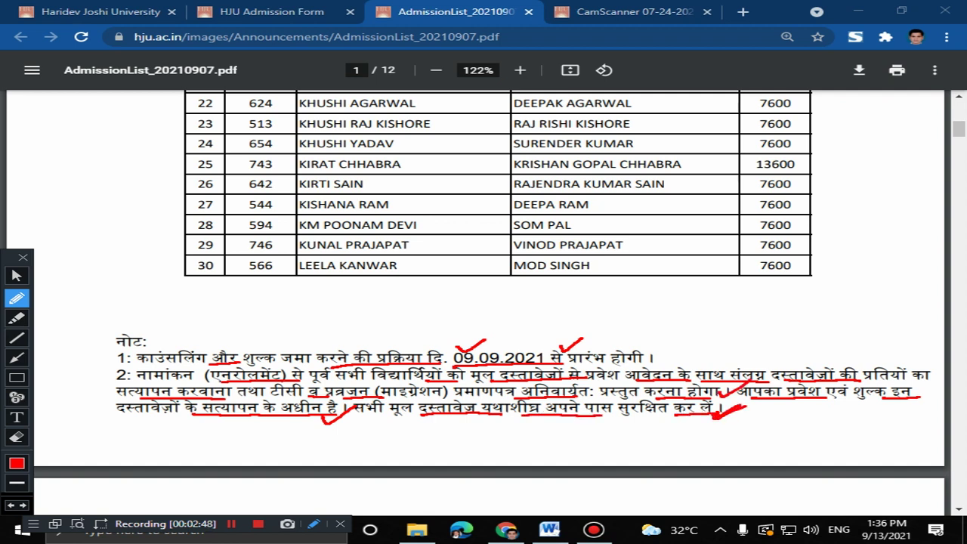
left_click(23, 257)
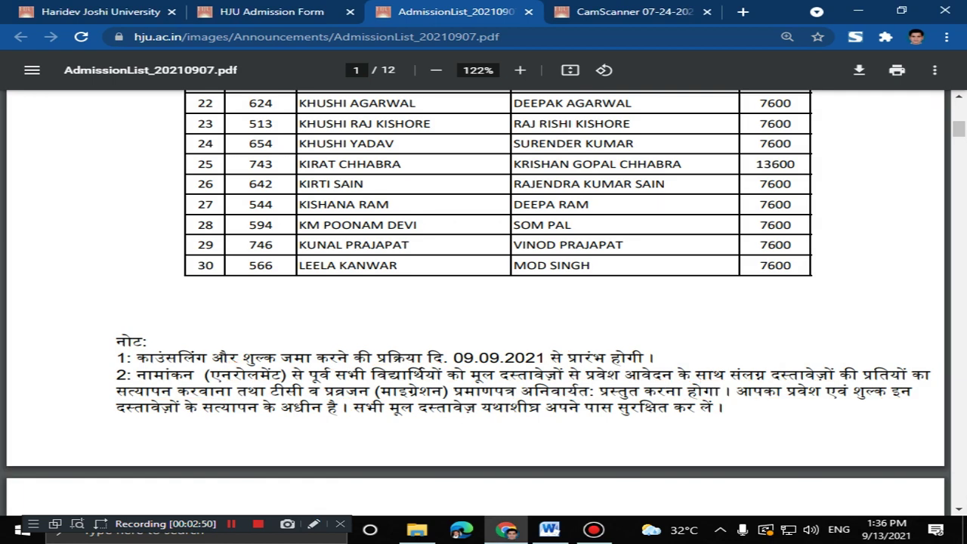
- Scroll through the 12-page admission list PDF, then return to the HJU Admission Form tab
scroll(24, 257, "down", 1)
scroll(475, 303, "down", 5)
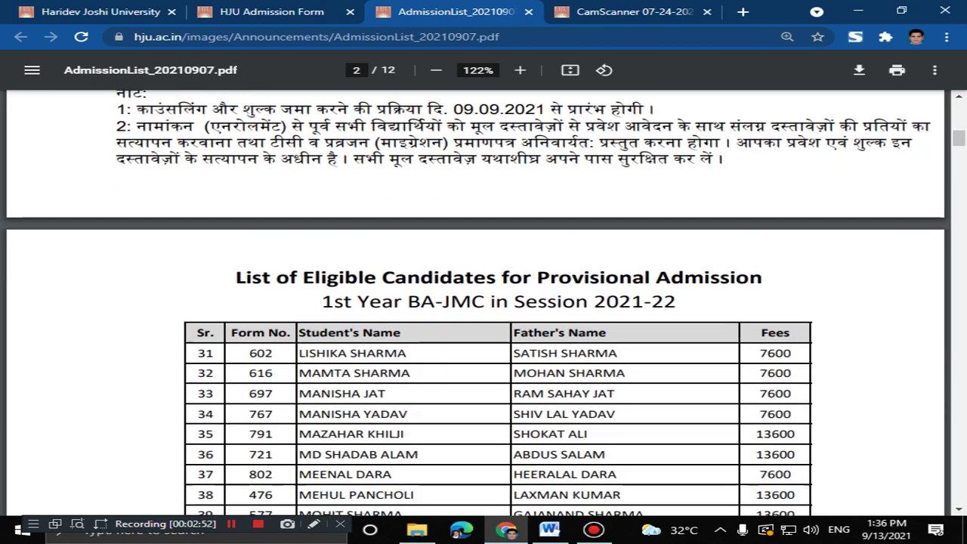
scroll(476, 303, "down", 3)
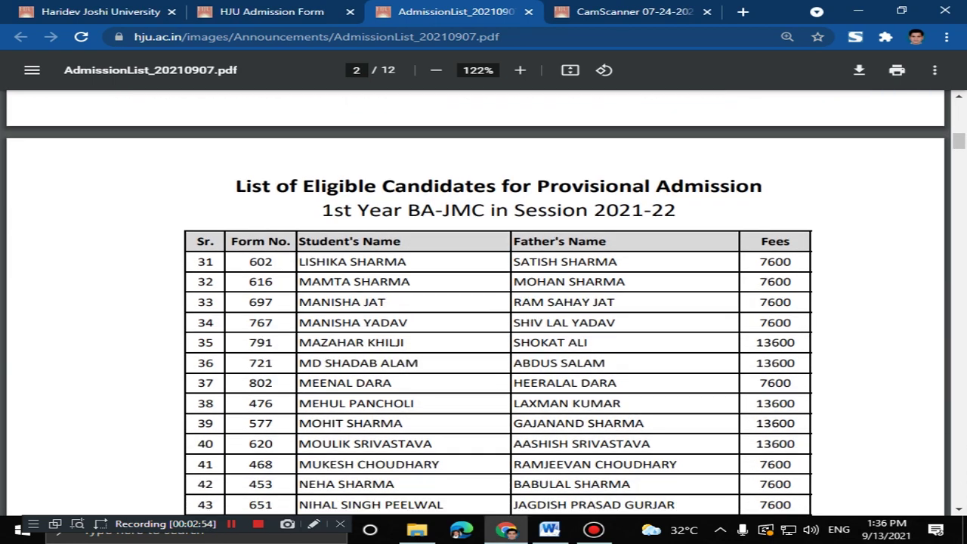
scroll(476, 303, "down", 6)
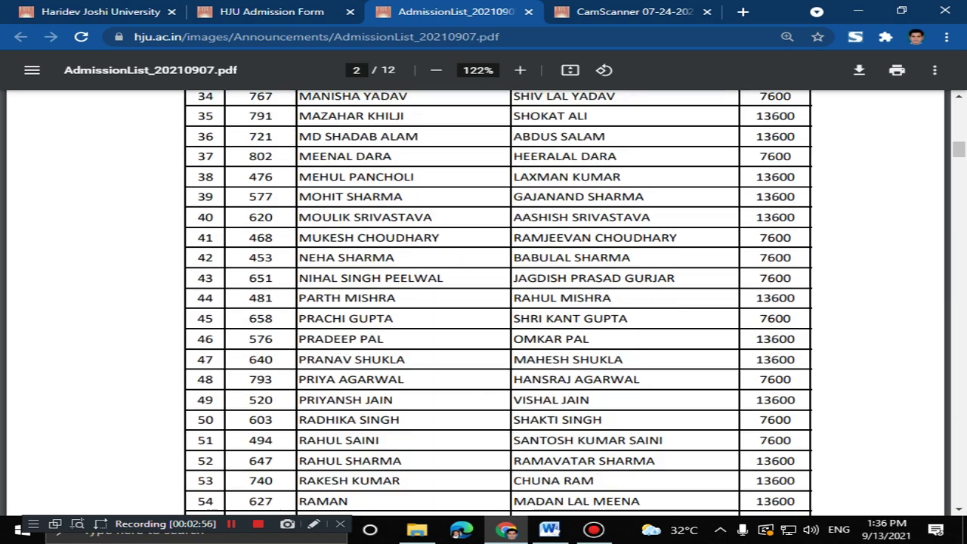
scroll(475, 303, "down", 7)
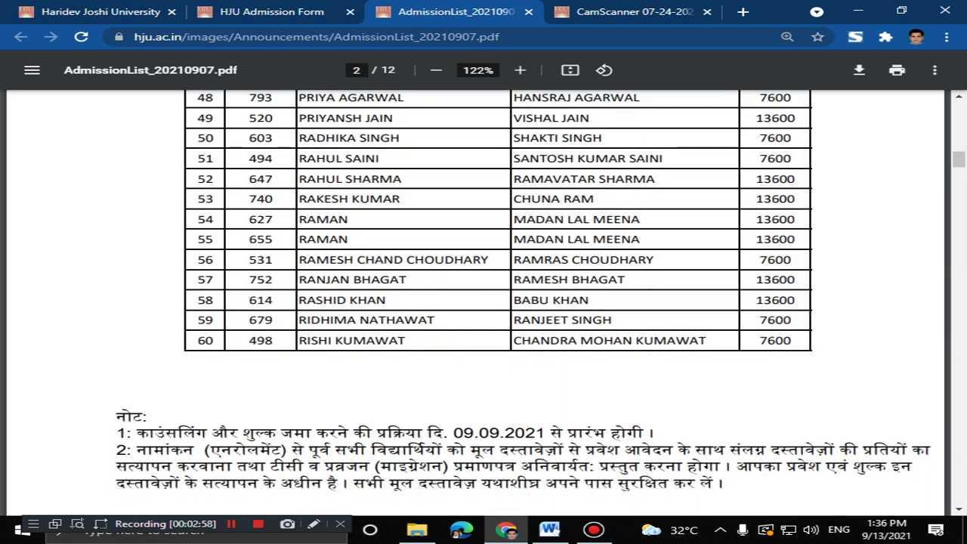
scroll(475, 303, "down", 3)
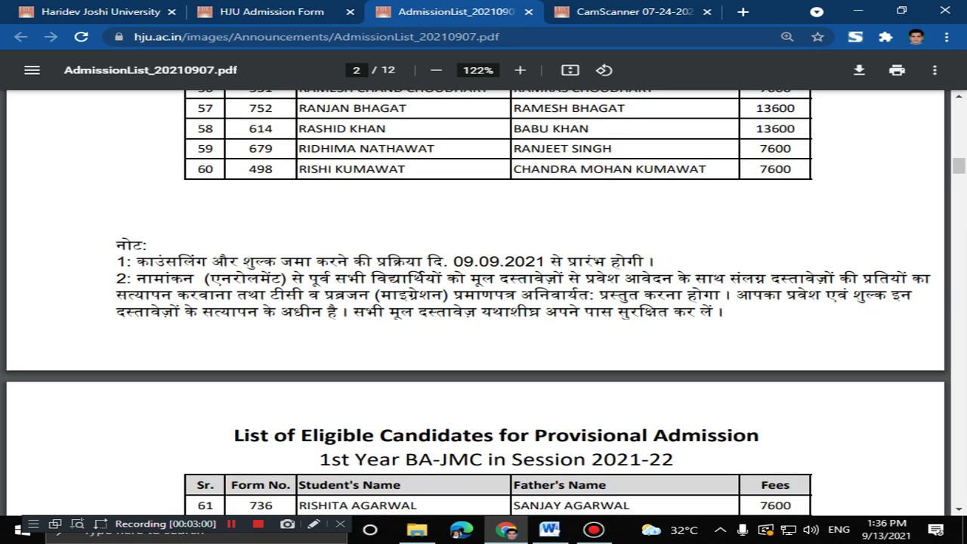
scroll(476, 303, "down", 1)
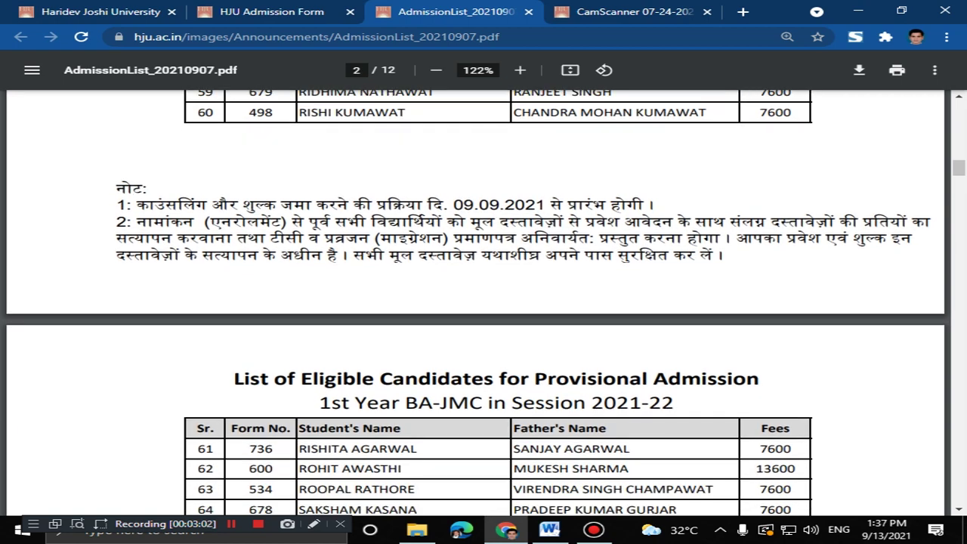
scroll(475, 303, "down", 4)
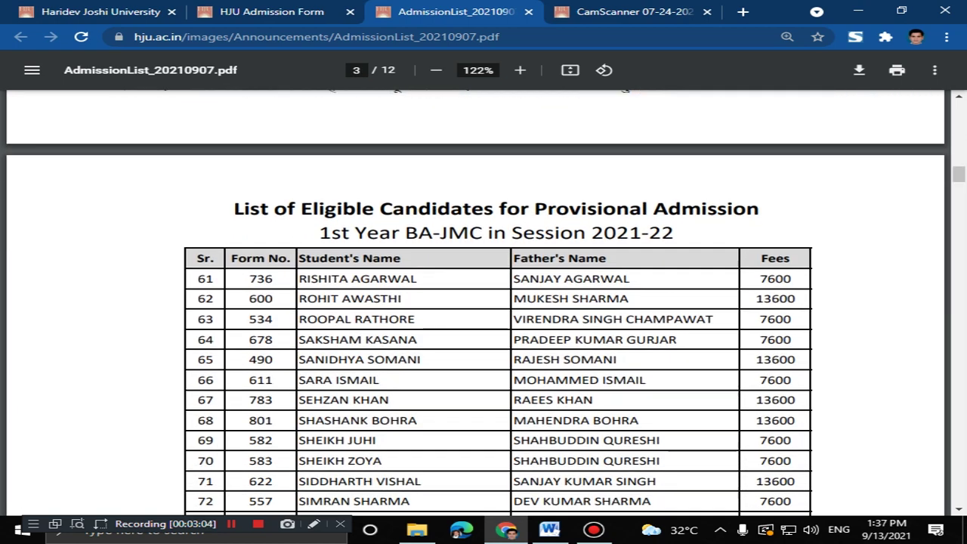
scroll(475, 303, "down", 2)
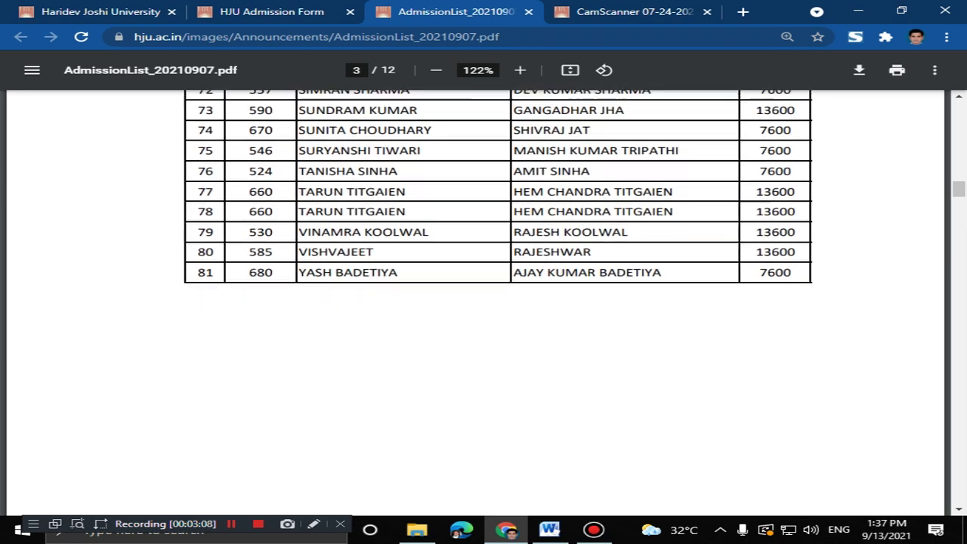
scroll(475, 303, "down", 6)
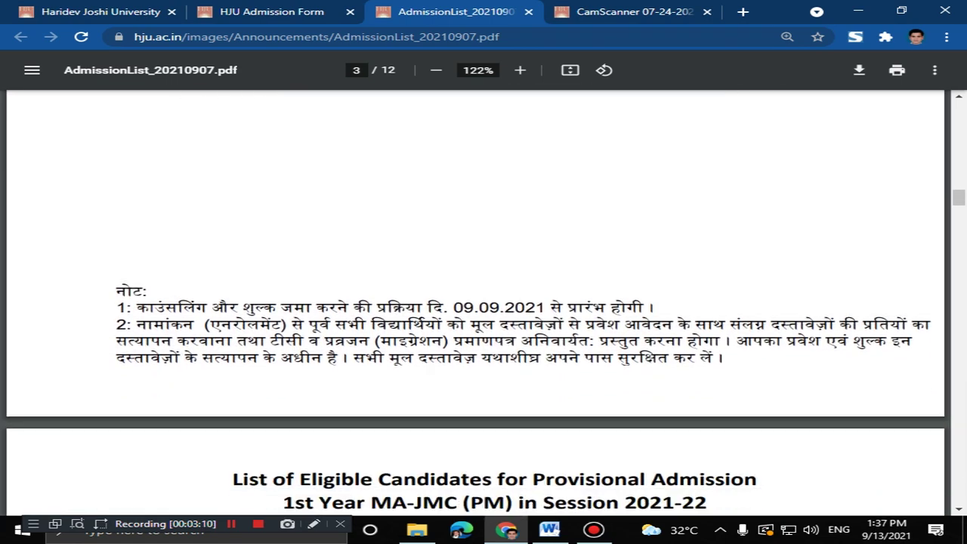
scroll(475, 303, "down", 6)
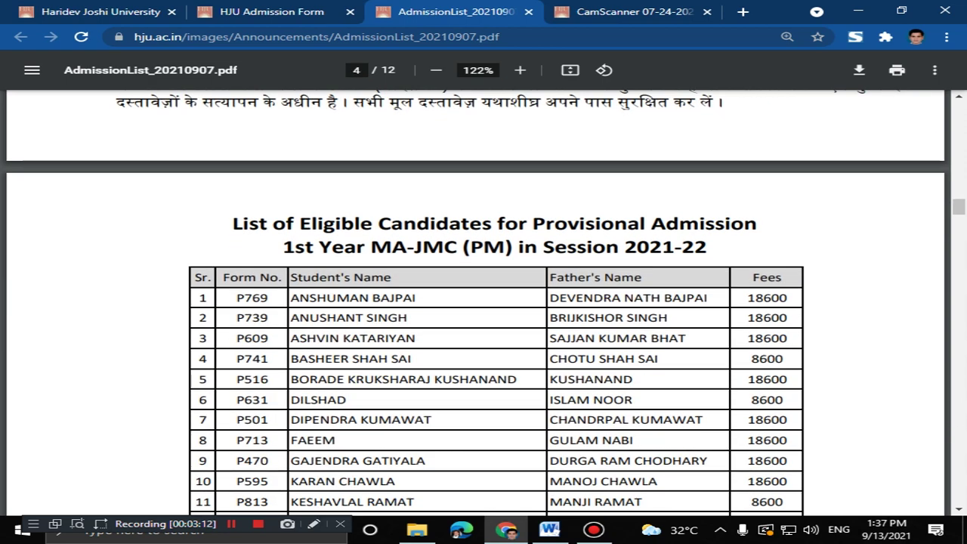
scroll(475, 303, "down", 2)
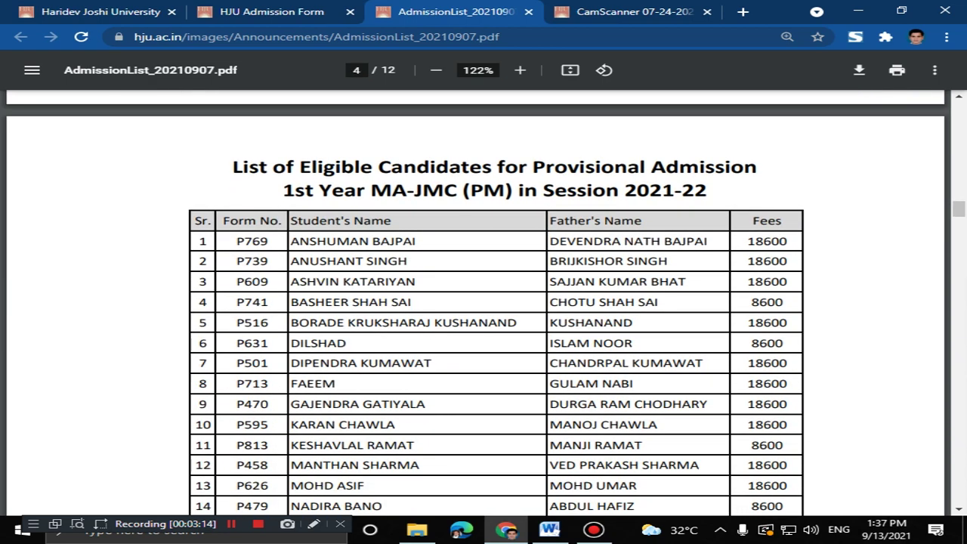
scroll(476, 303, "down", 1)
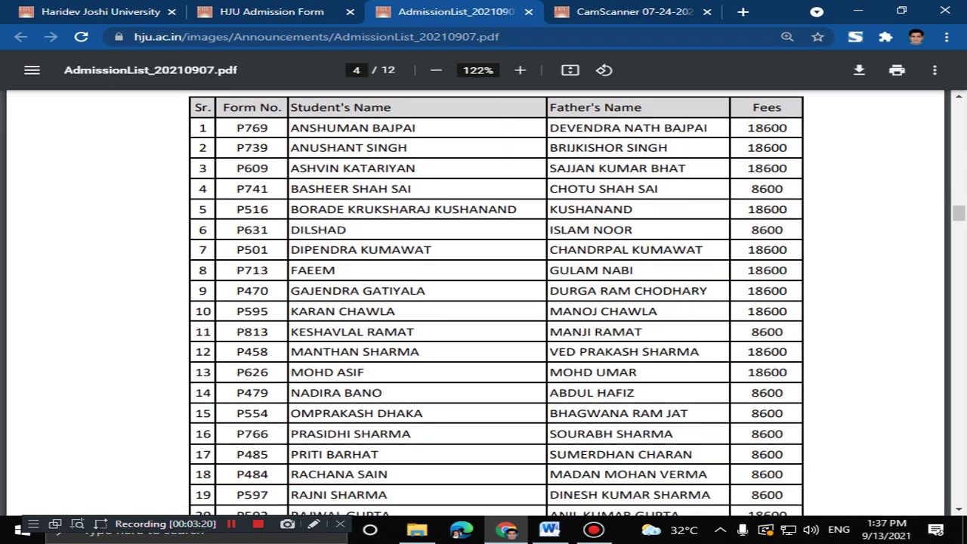
scroll(475, 303, "down", 14)
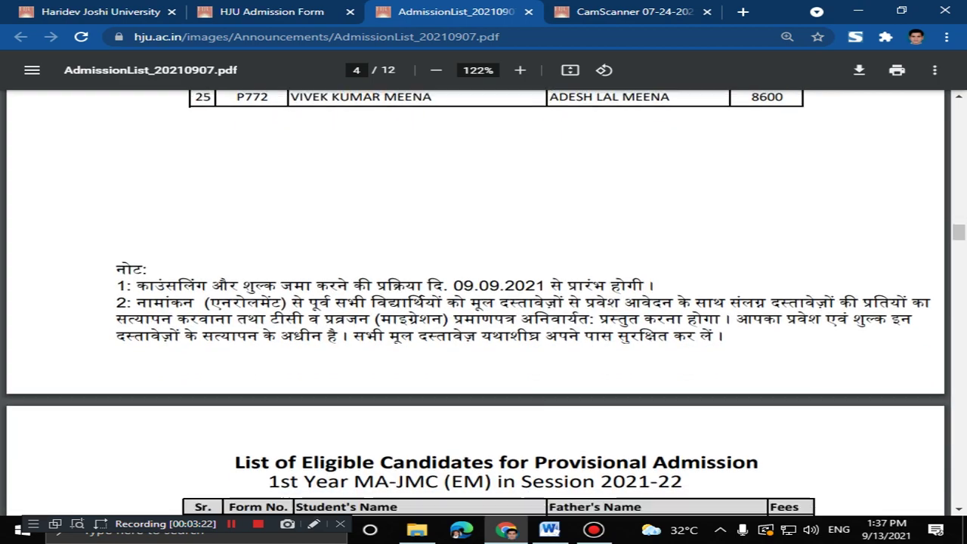
scroll(475, 303, "down", 8)
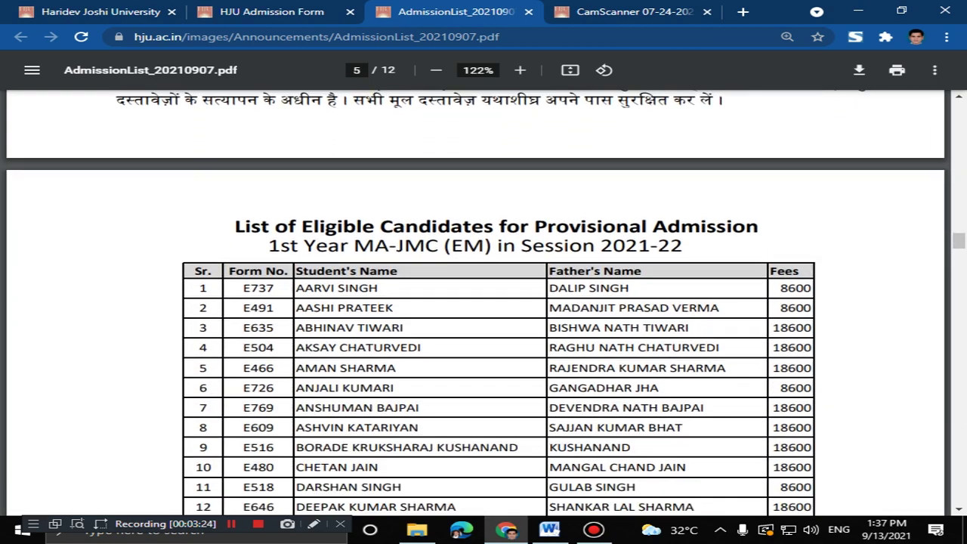
scroll(476, 303, "down", 6)
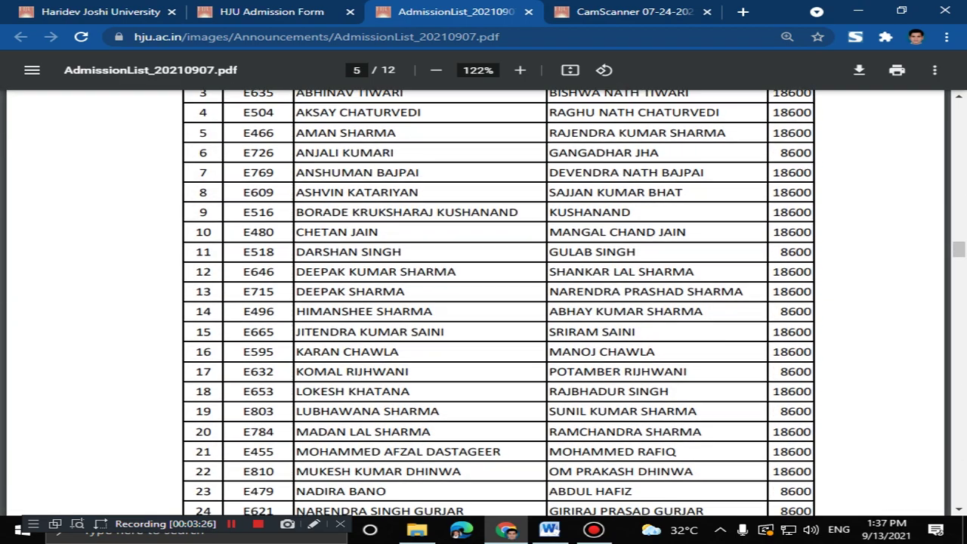
scroll(475, 303, "down", 18)
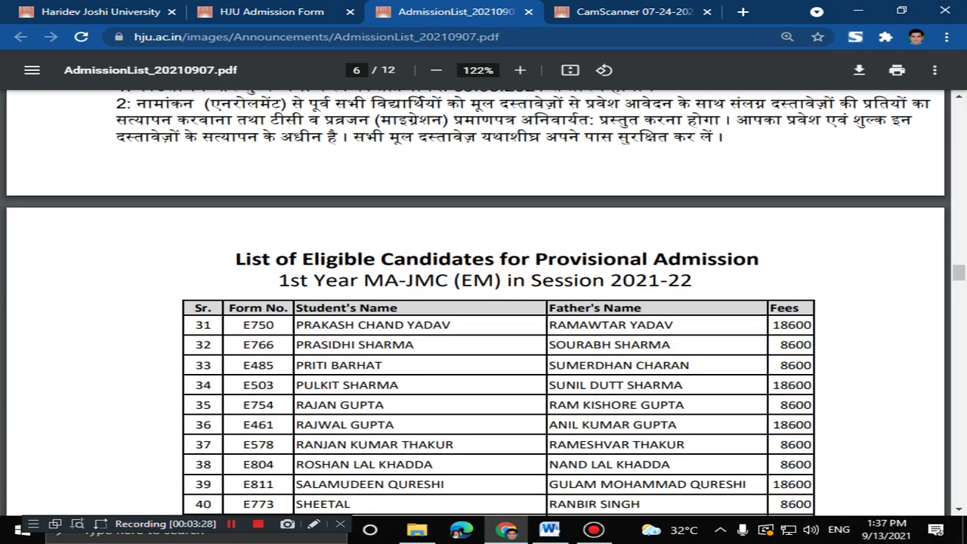
scroll(475, 303, "down", 9)
scroll(475, 303, "down", 20)
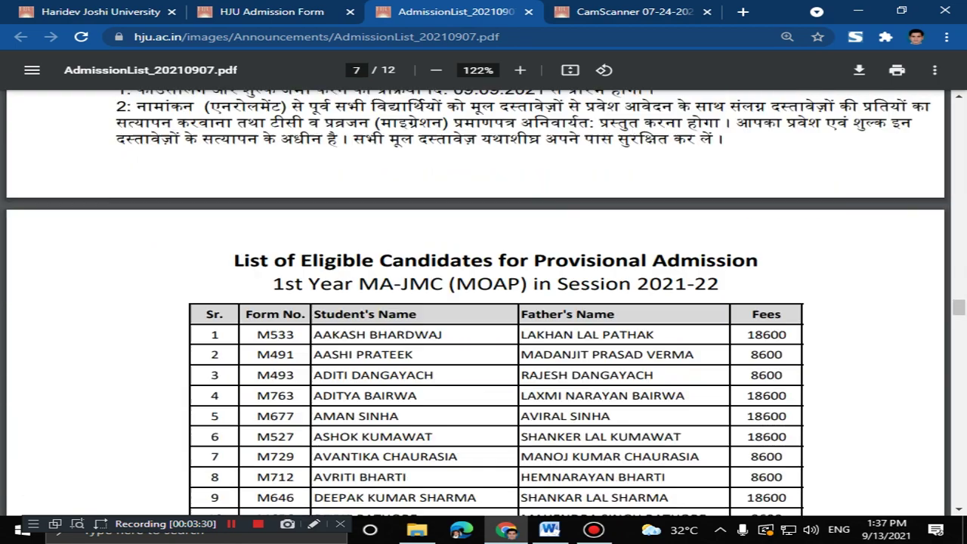
scroll(475, 303, "down", 20)
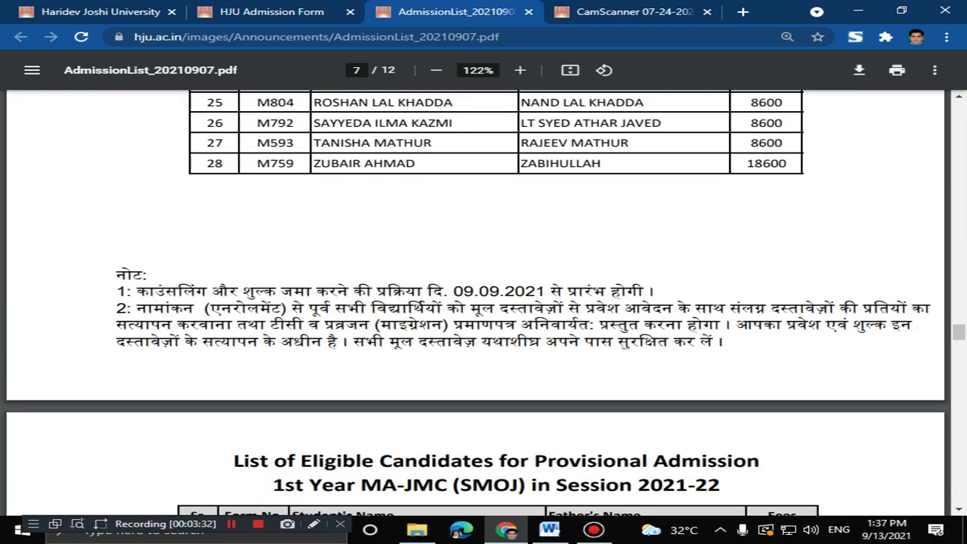
scroll(476, 303, "down", 20)
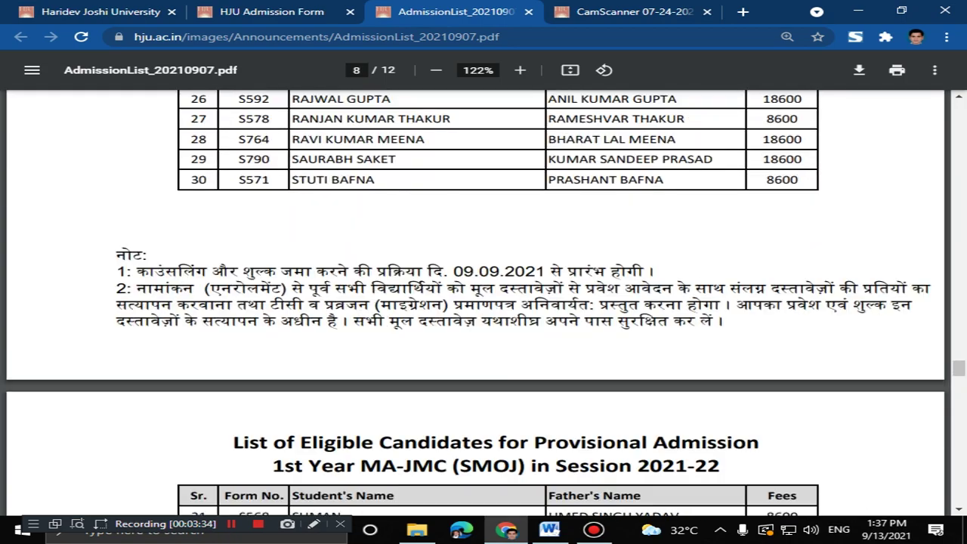
scroll(475, 303, "down", 10)
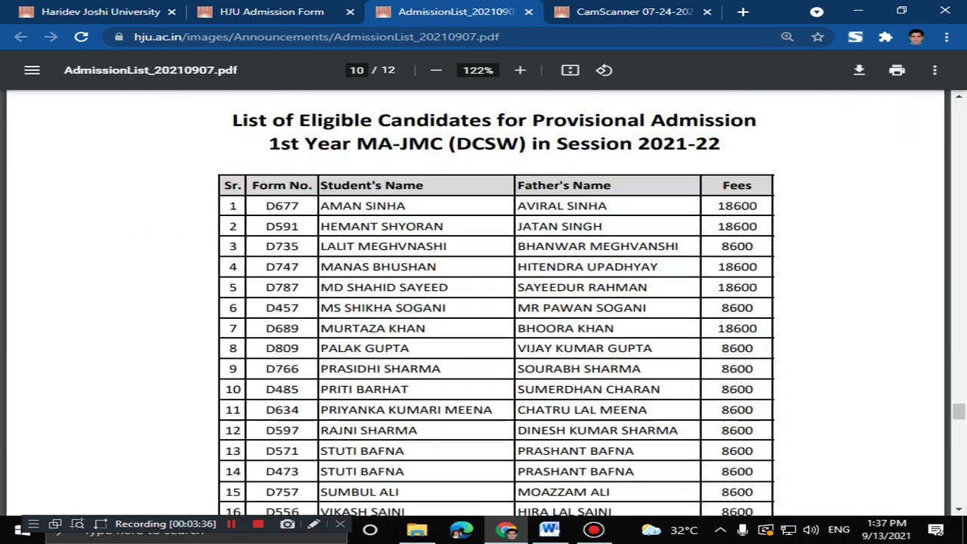
scroll(475, 303, "down", 15)
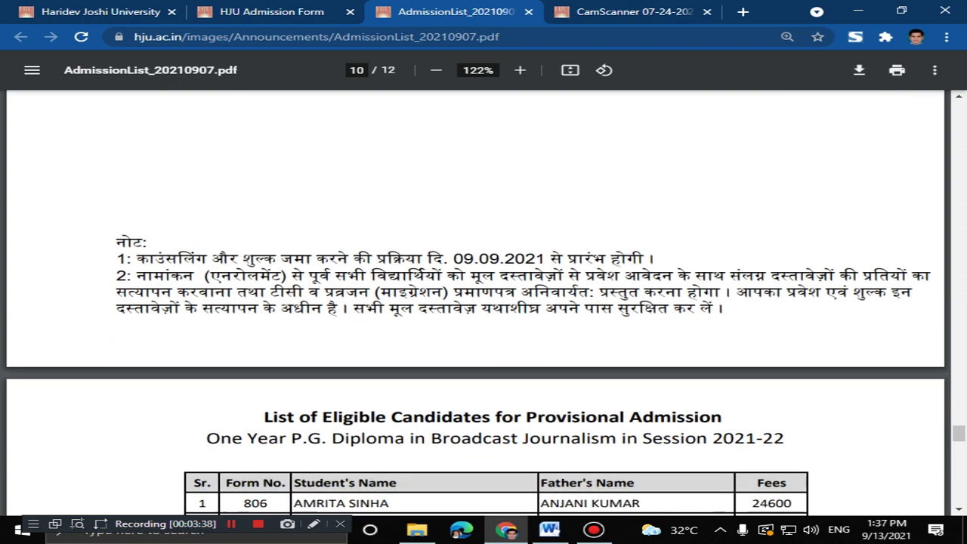
scroll(475, 303, "down", 15)
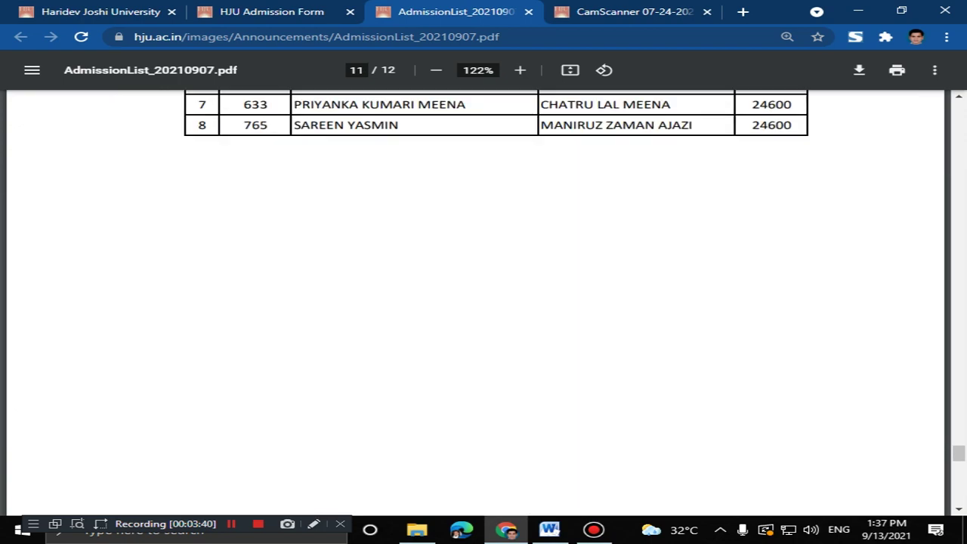
scroll(475, 303, "down", 10)
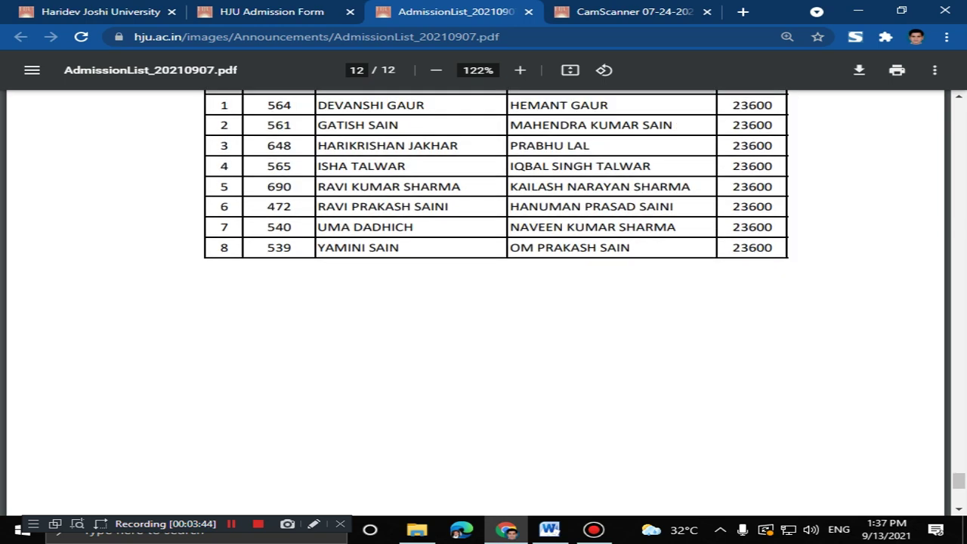
scroll(475, 303, "up", 3)
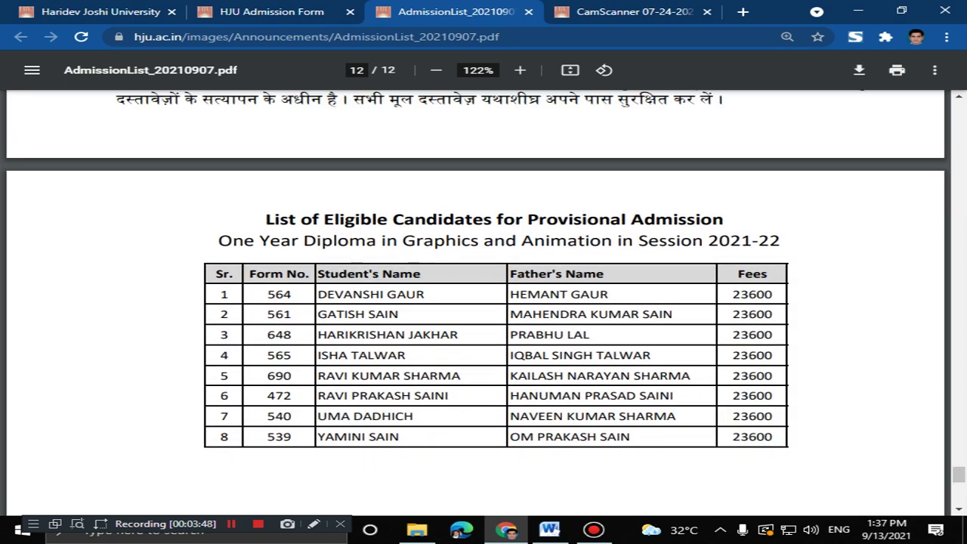
scroll(475, 303, "down", 5)
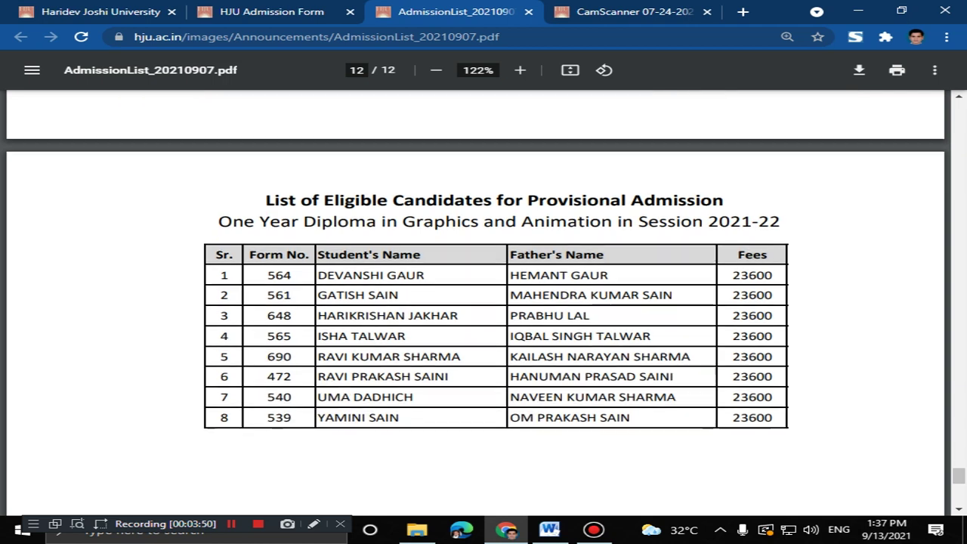
scroll(475, 303, "down", 8)
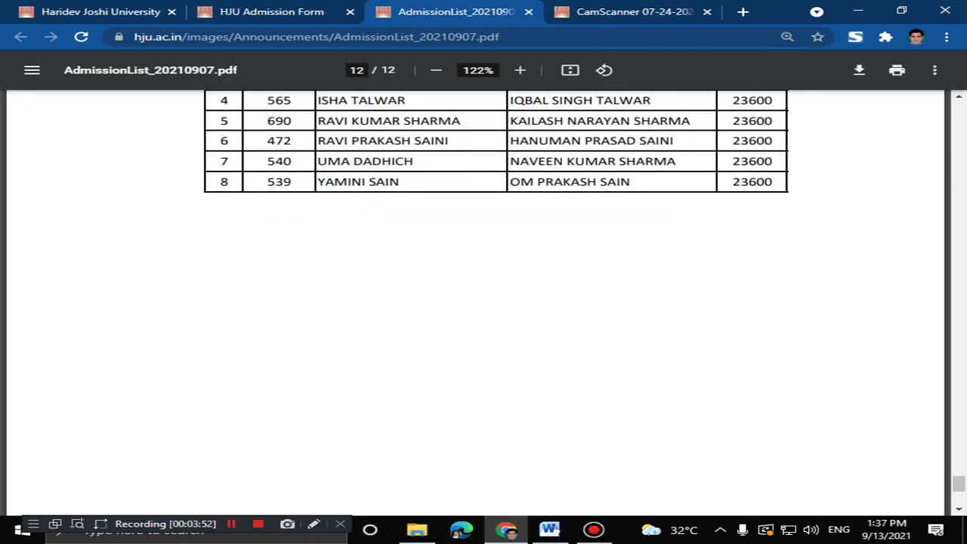
scroll(475, 303, "up", 20)
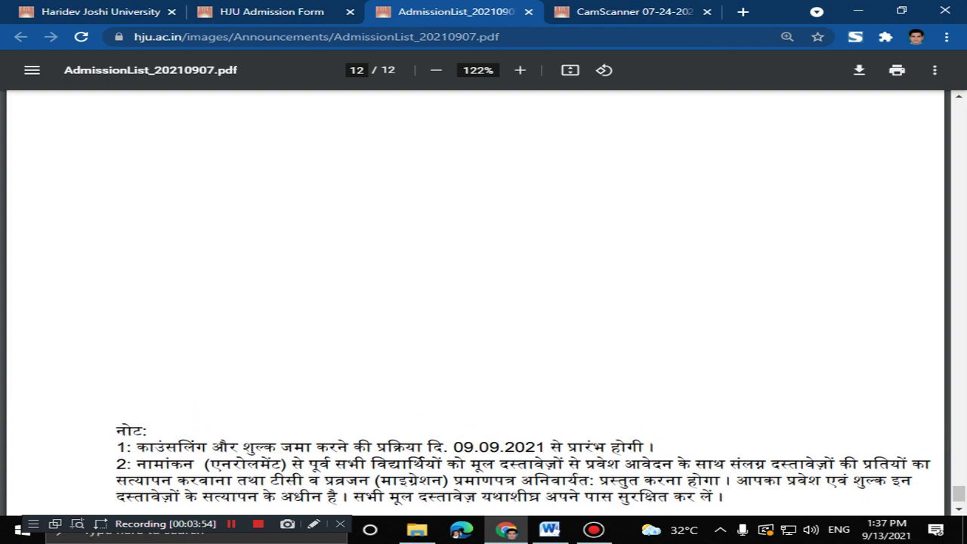
scroll(475, 303, "up", 20)
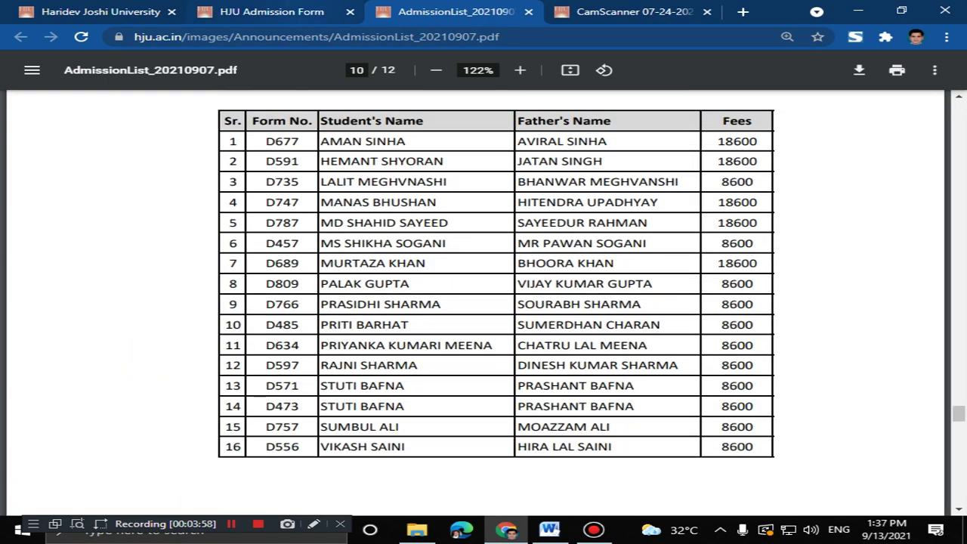
left_click(264, 12)
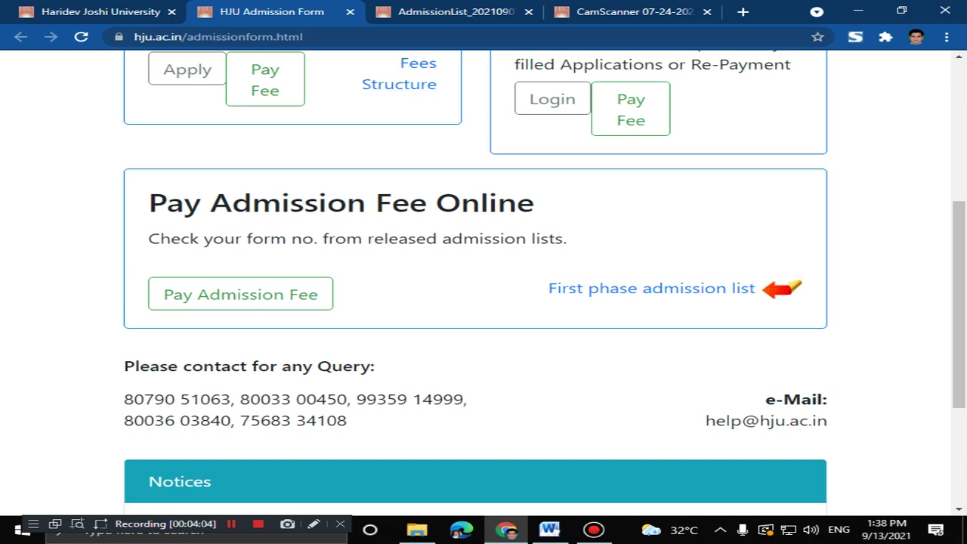
- Underline the advice to check your form no. in released admission lists, then open Pay Admission Fee
key("ctrl+shift+d")
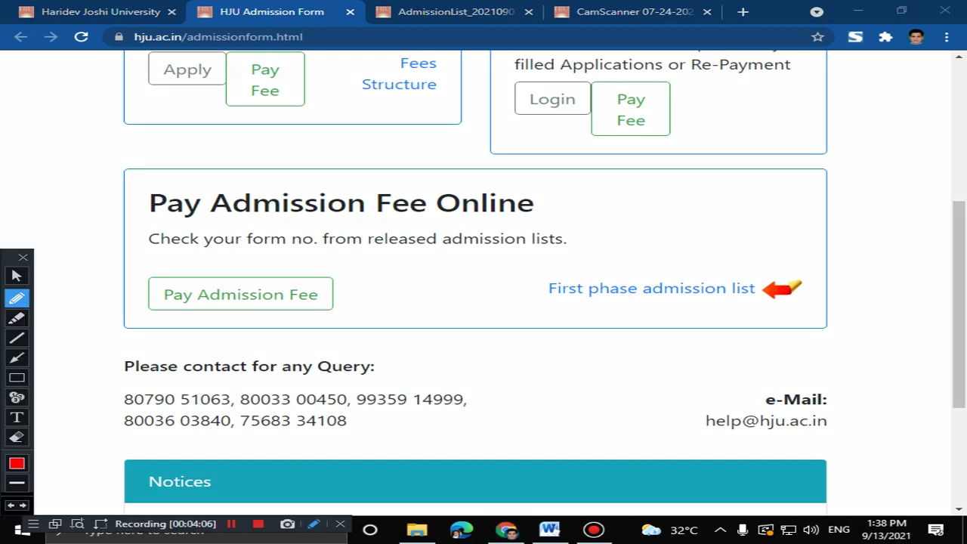
mouse_move(161, 246)
left_mouse_down()
mouse_move(499, 247)
mouse_move(596, 234)
left_mouse_up()
left_click_drag(213, 275, 313, 276)
left_click(23, 258)
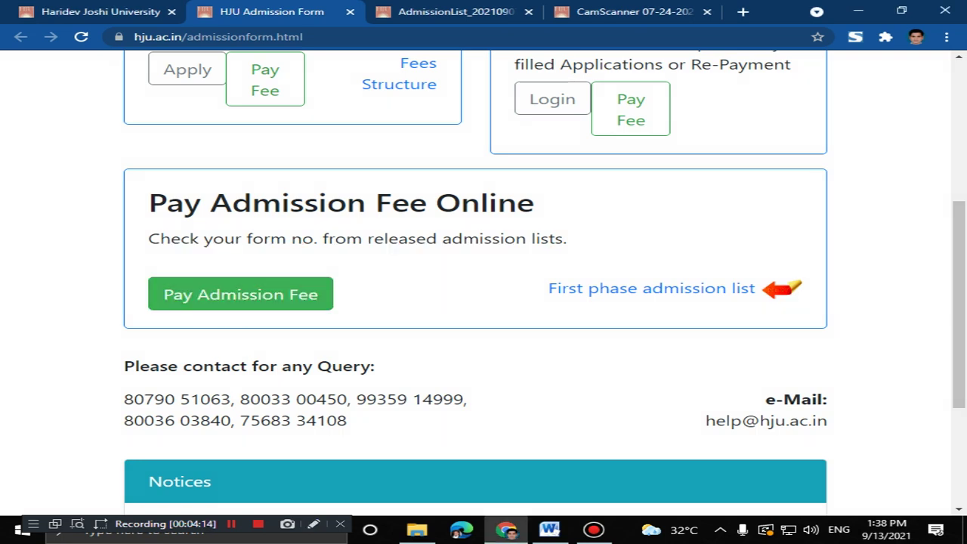
left_click(240, 294)
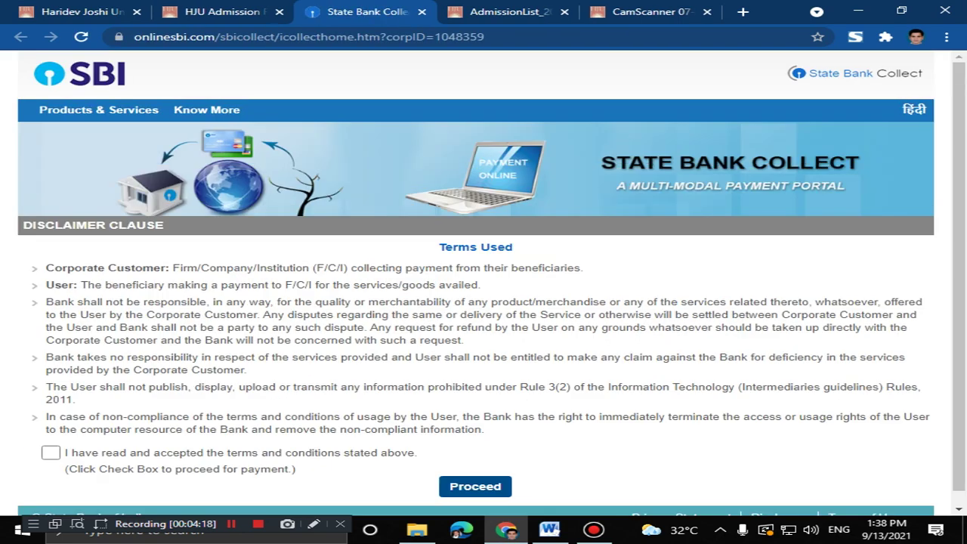
- Accept the SBI Collect terms and conditions and proceed to the payment details page
scroll(491, 283, "down", 1)
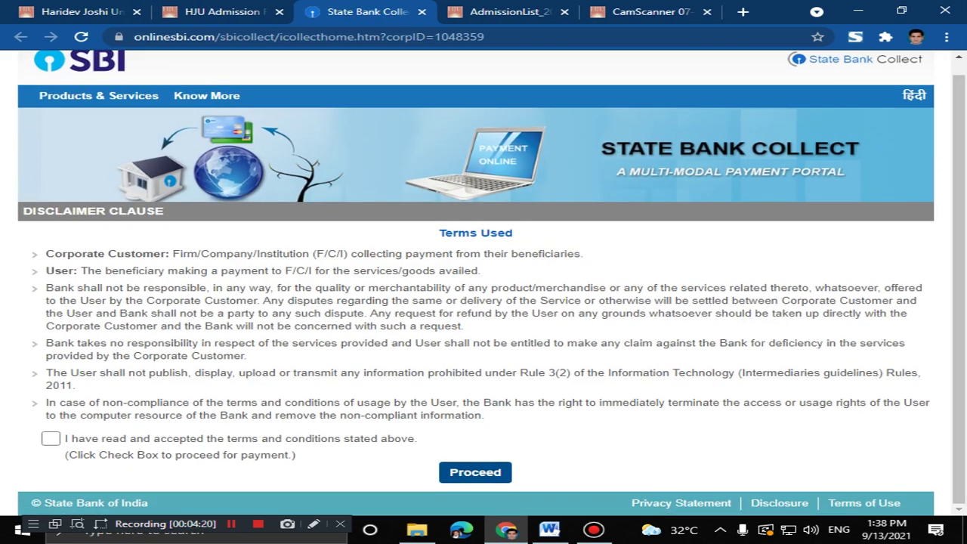
left_click(50, 438)
key("Tab")
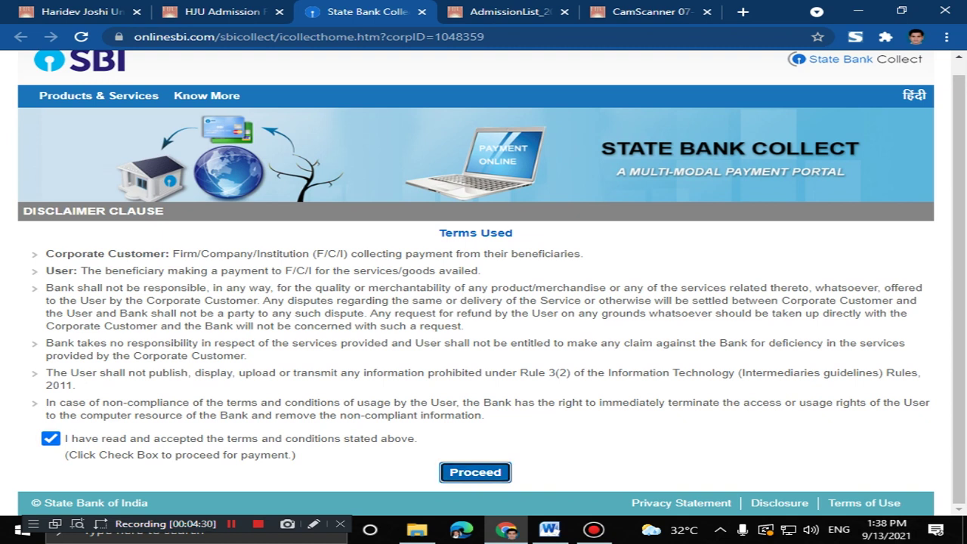
key("Return")
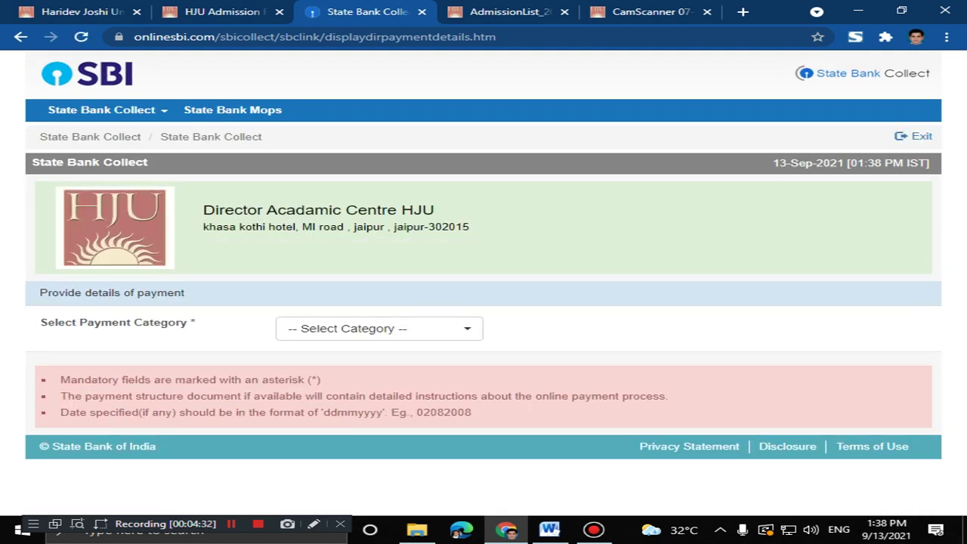
- Choose the Admission Fee 2021-22 category, focus Form No., and switch to the admission list PDF
key("Tab")
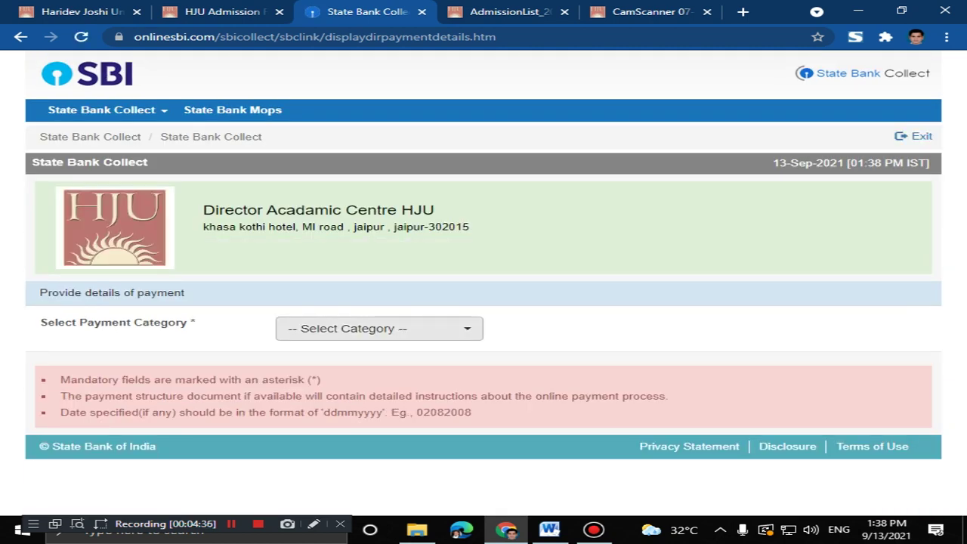
key("Return")
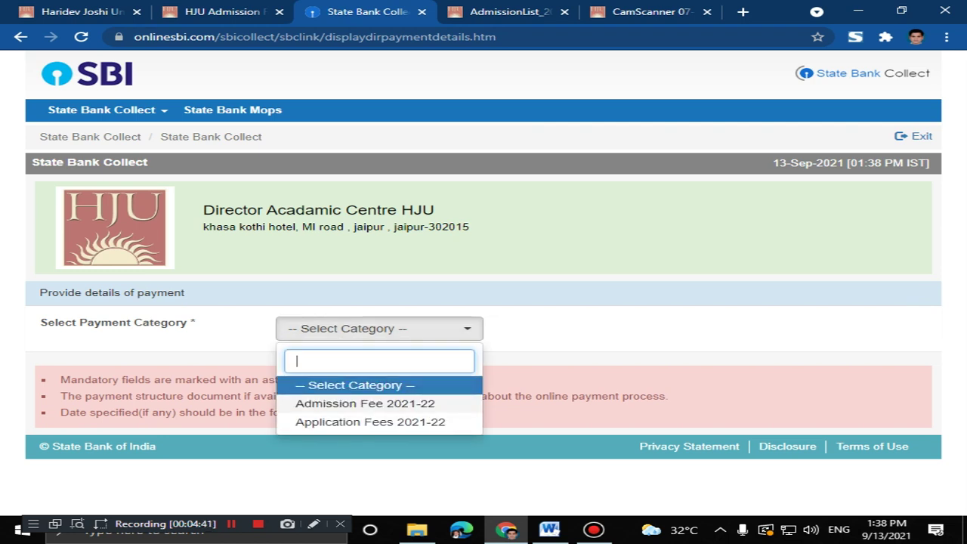
left_click(365, 403)
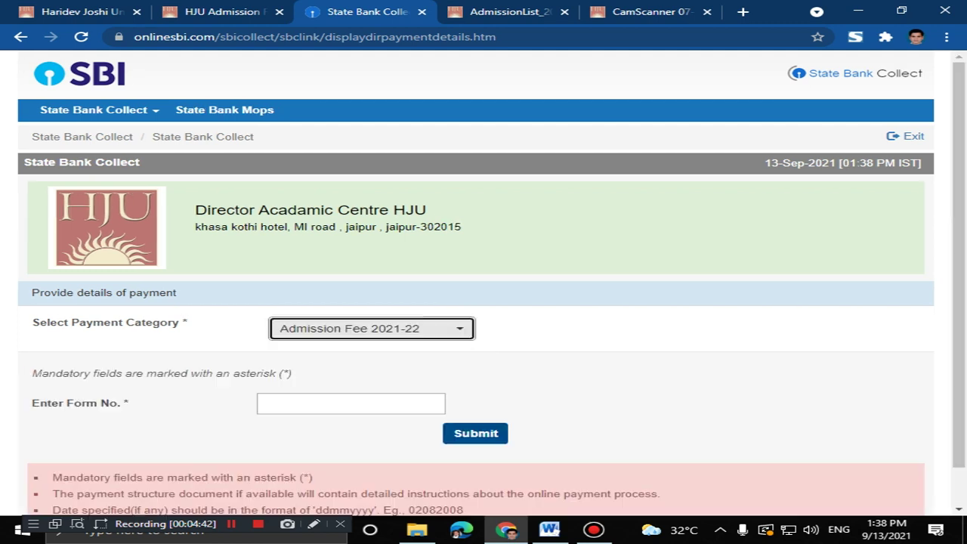
left_click(351, 403)
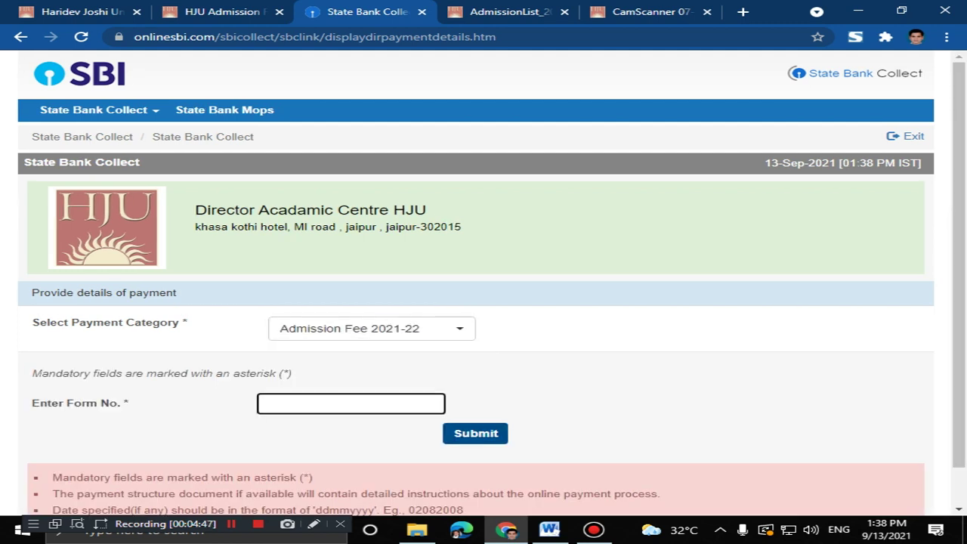
key("ctrl+Tab")
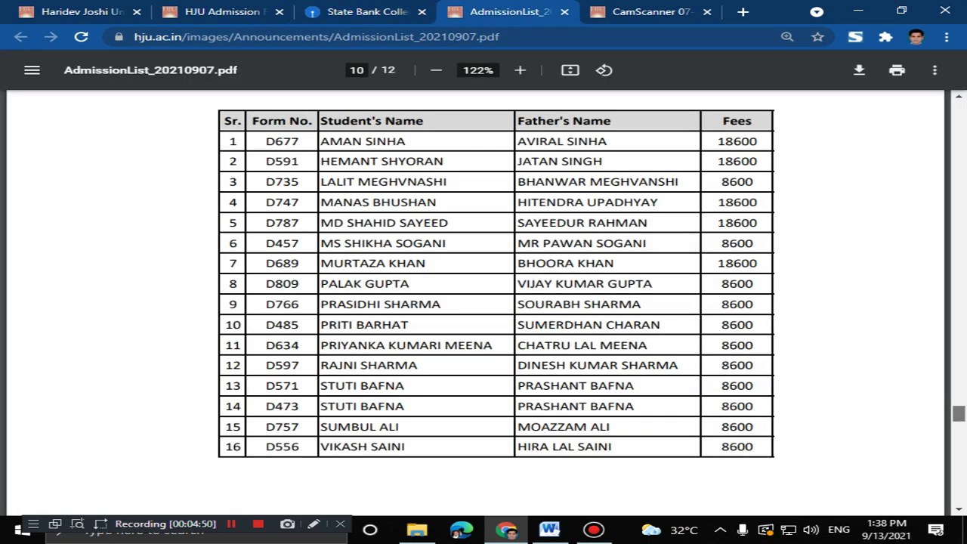
- Scroll to page 1, select Form No. 567 in the first row, and return to SBI Collect
left_click_drag(958, 413, 958, 110)
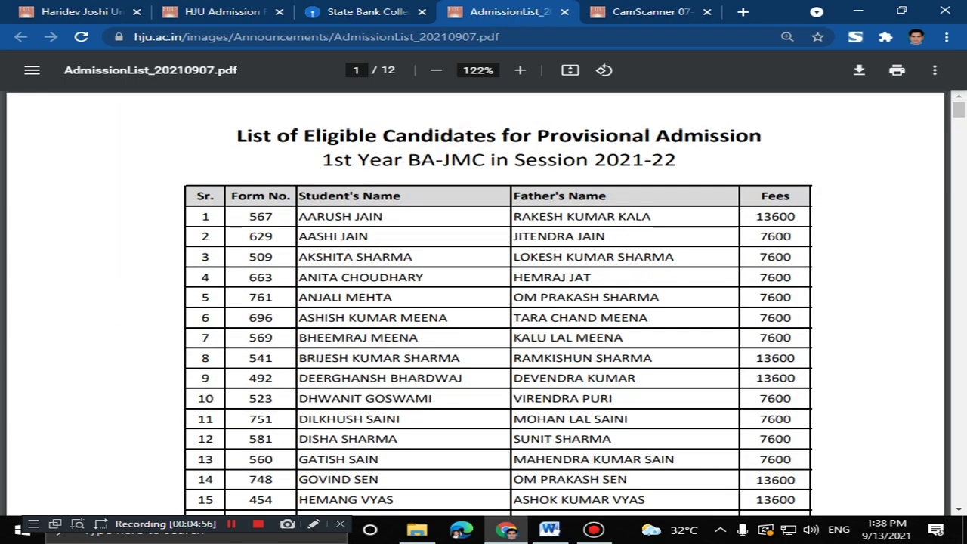
left_click_drag(249, 216, 273, 216)
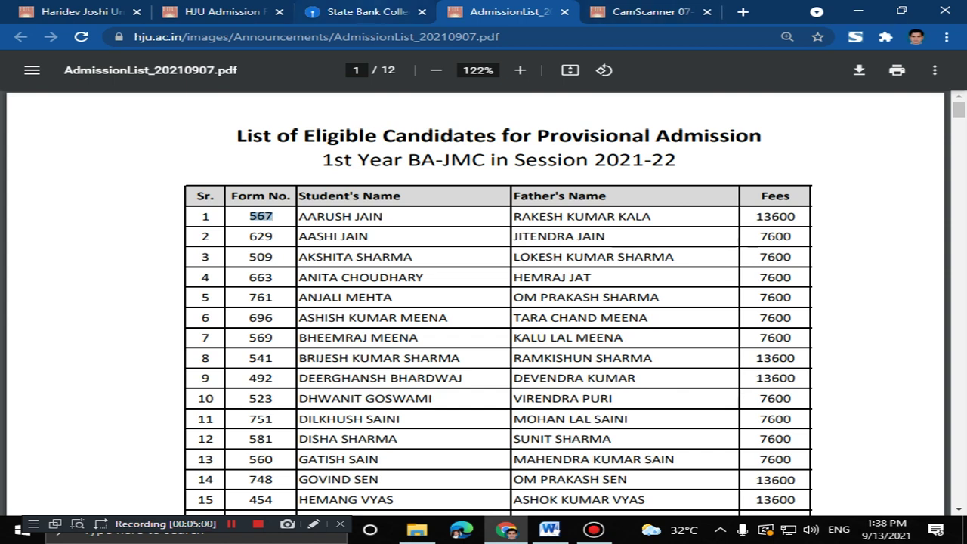
key("ctrl+shift+Tab")
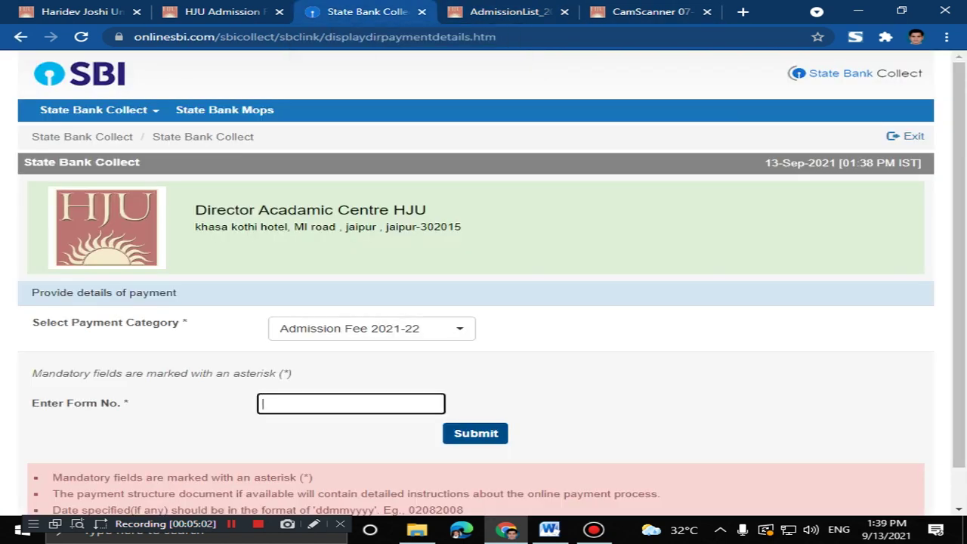
- Enter form number 56, submit it, and scroll through the loaded GENERAL record with 13600 fees
left_click(475, 432)
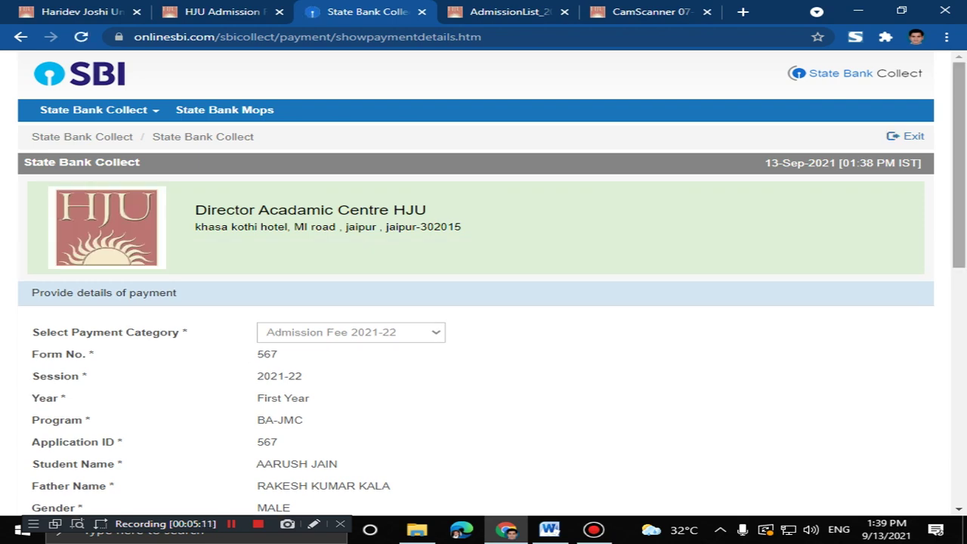
scroll(492, 279, "down", 2)
scroll(491, 279, "down", 1)
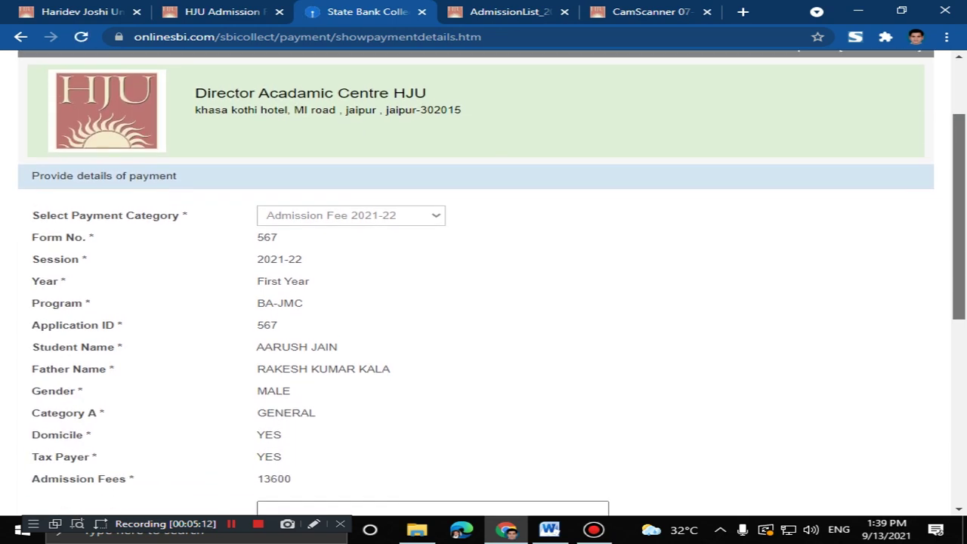
scroll(491, 280, "down", 1)
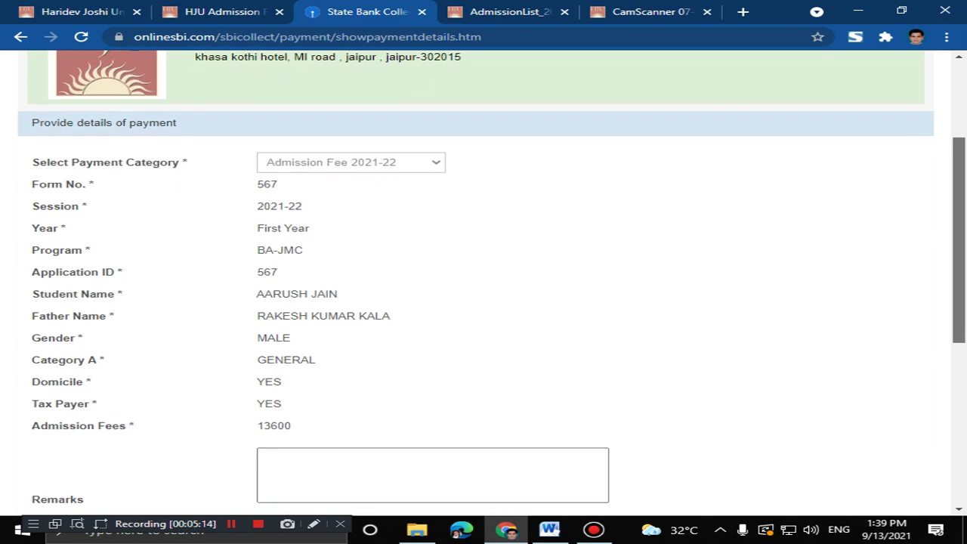
scroll(476, 280, "down", 1)
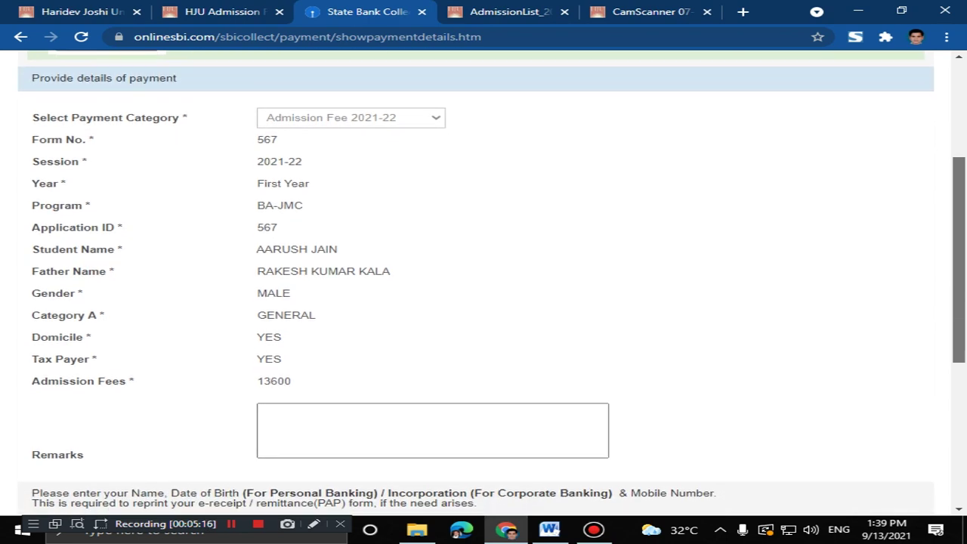
scroll(483, 280, "down", 1)
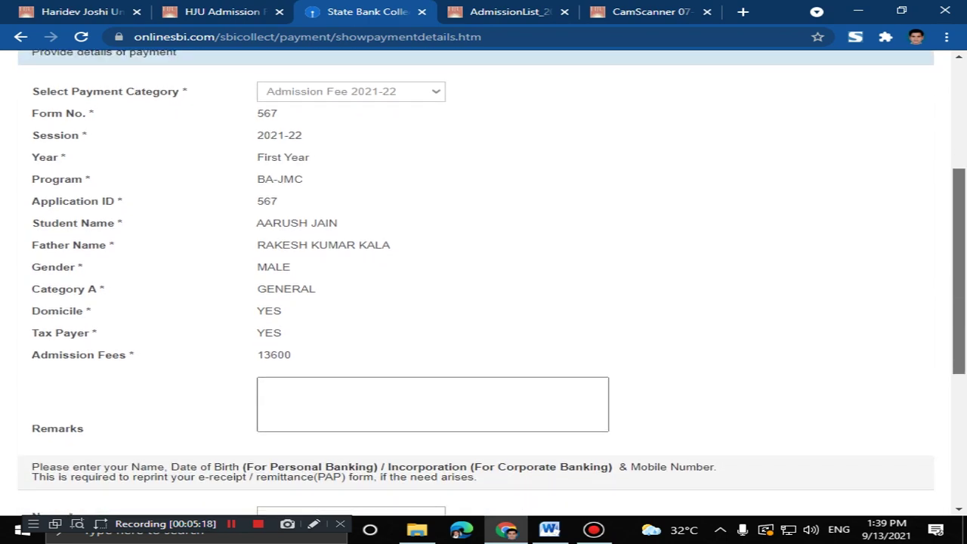
scroll(483, 280, "down", 1)
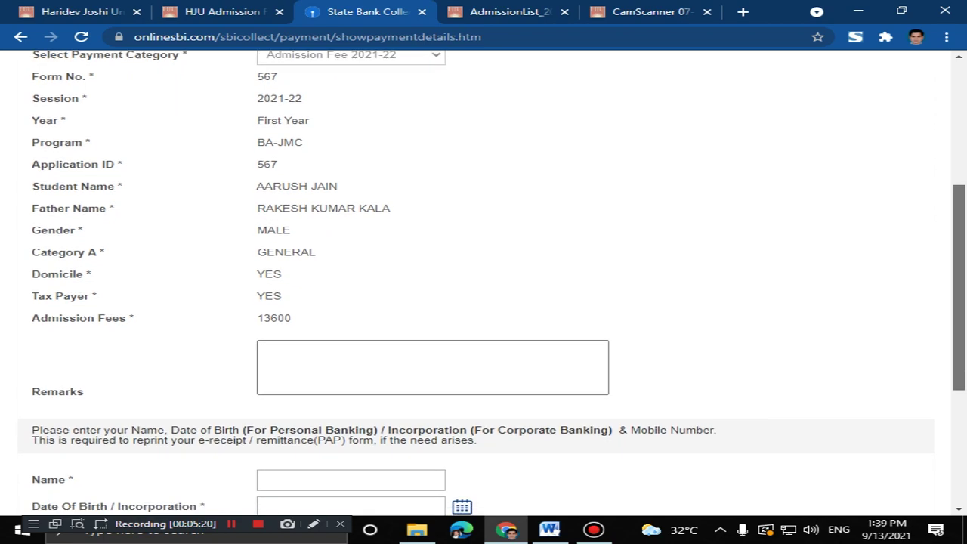
scroll(484, 279, "down", 1)
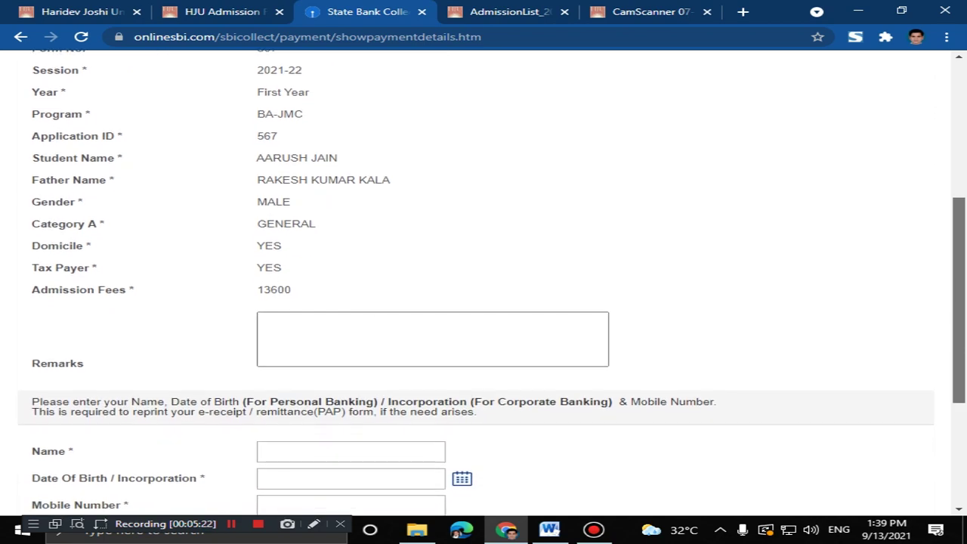
scroll(483, 280, "up", 1)
scroll(484, 280, "down", 2)
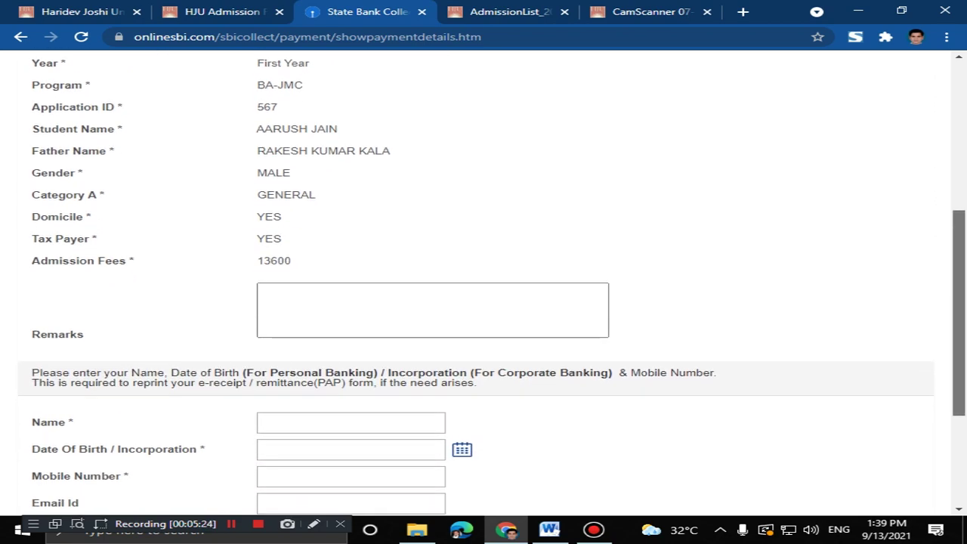
scroll(484, 280, "down", 1)
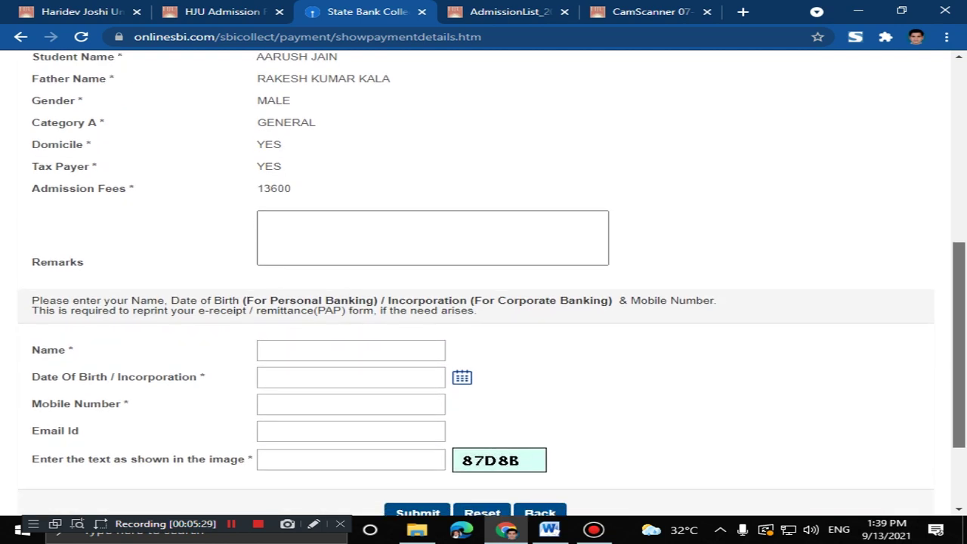
scroll(484, 280, "down", 1)
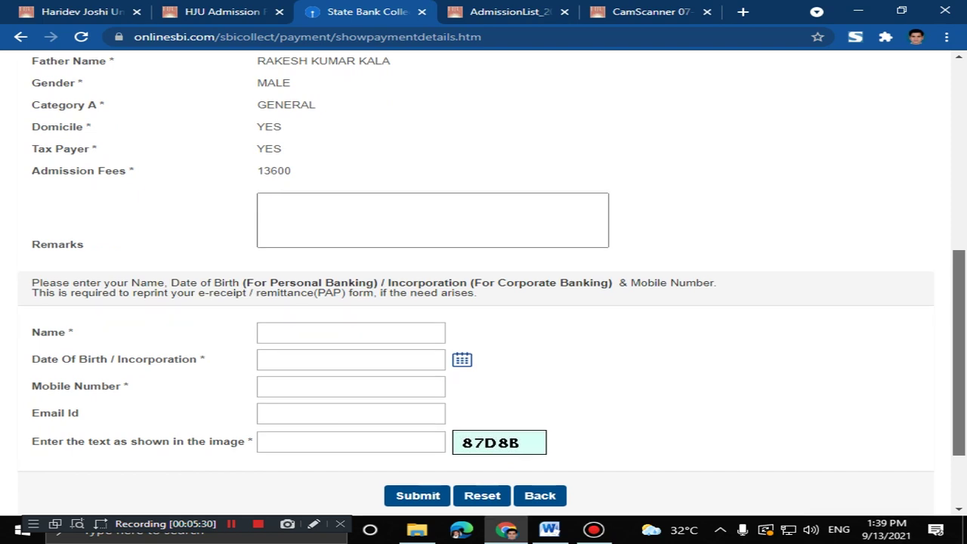
scroll(484, 280, "down", 1)
scroll(483, 279, "down", 1)
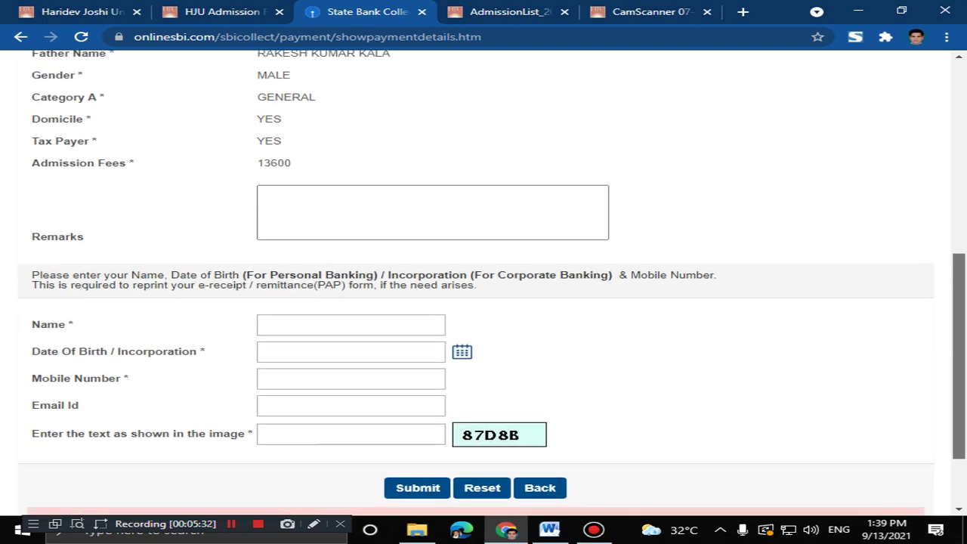
scroll(483, 280, "down", 1)
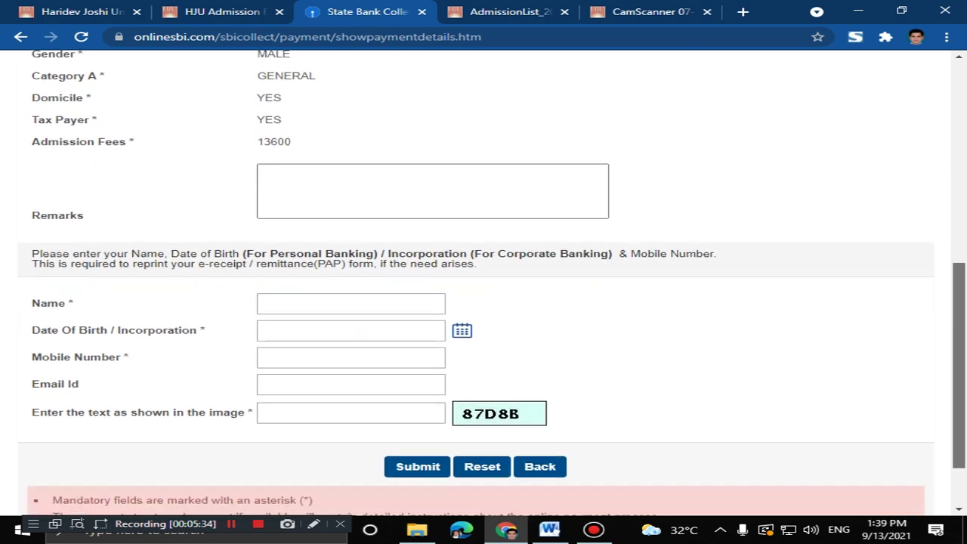
scroll(484, 279, "down", 1)
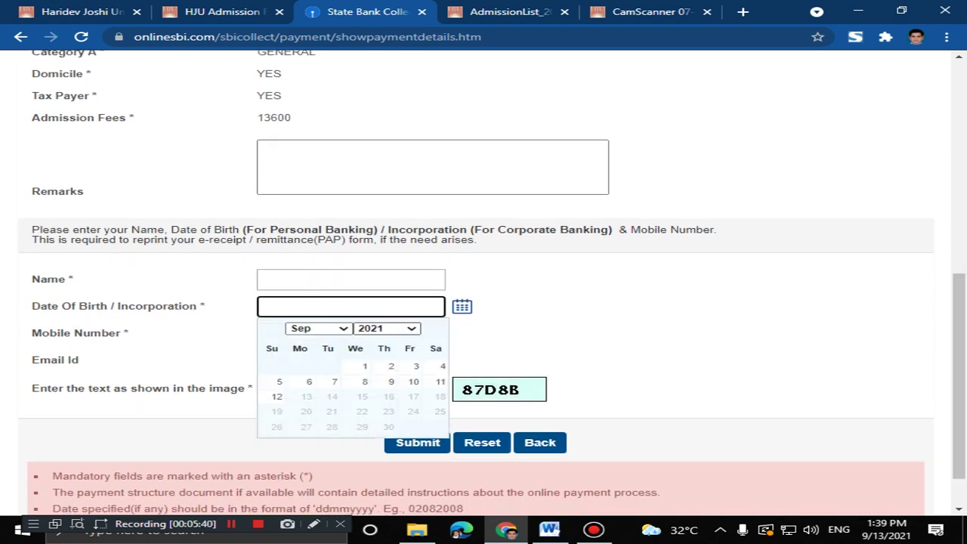
- Open the date picker's year and month lists, dismiss it without a date, and scroll back up
left_click(387, 328)
left_click(317, 328)
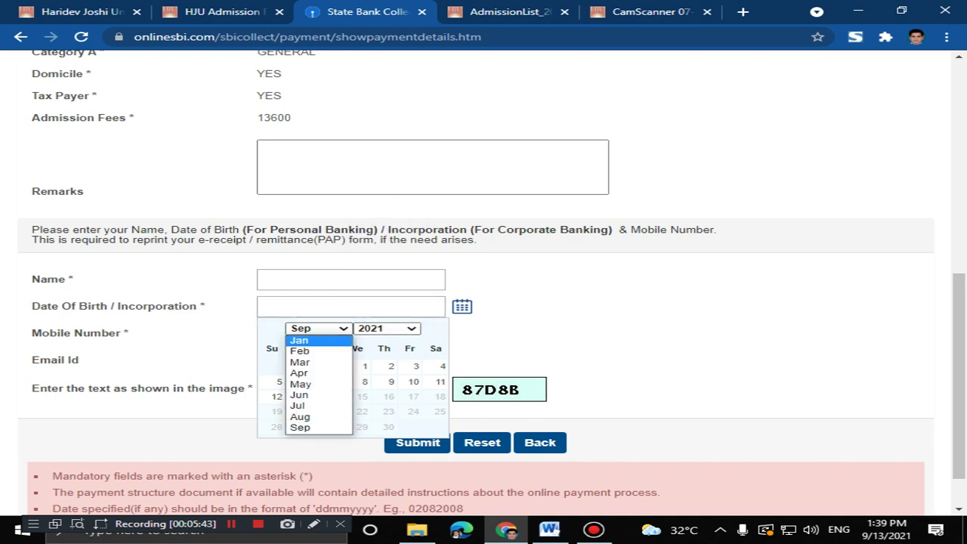
key("Escape")
key("Escape")
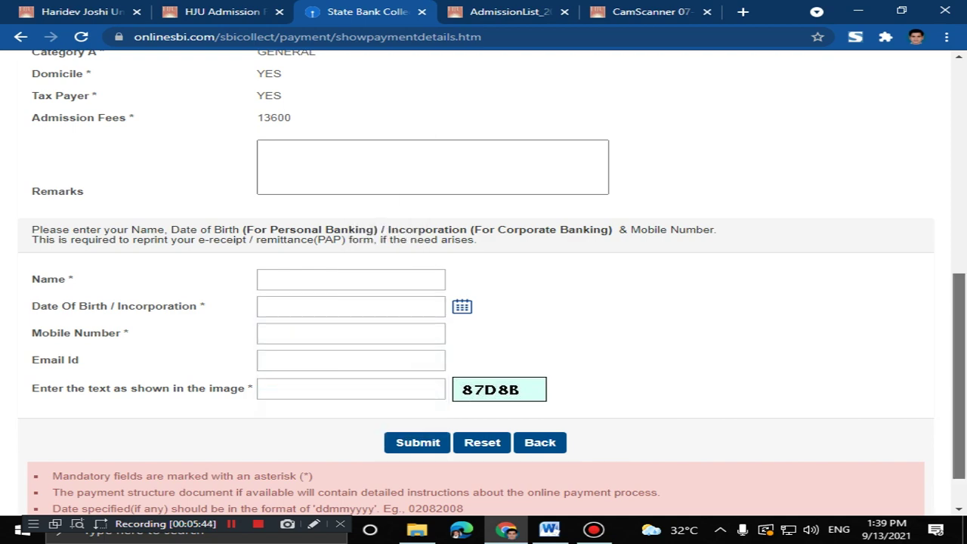
scroll(484, 280, "down", 1)
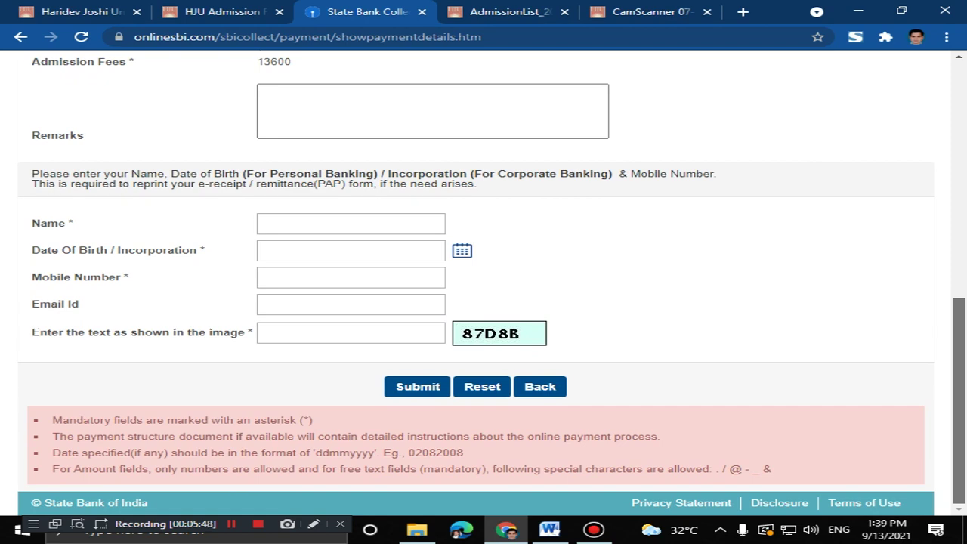
scroll(483, 283, "up", 1)
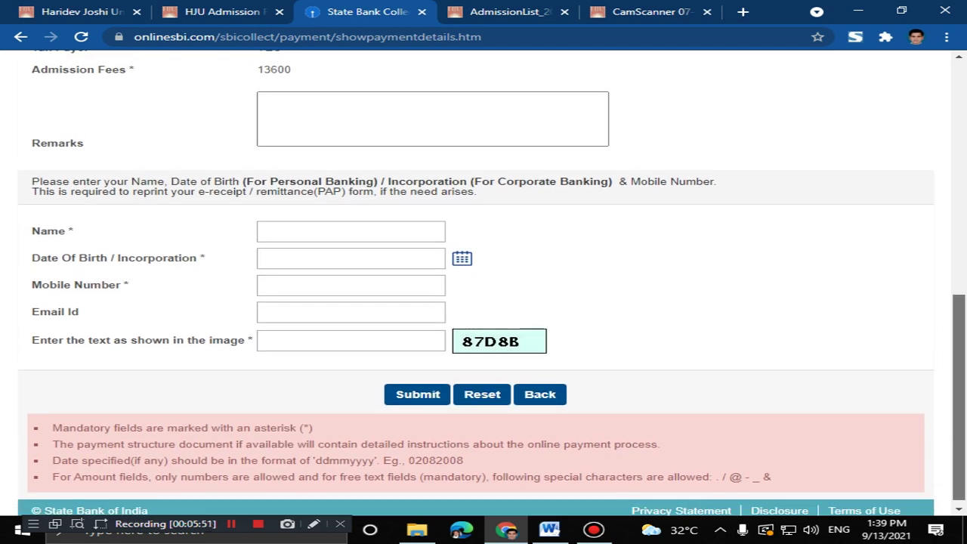
scroll(484, 283, "up", 1)
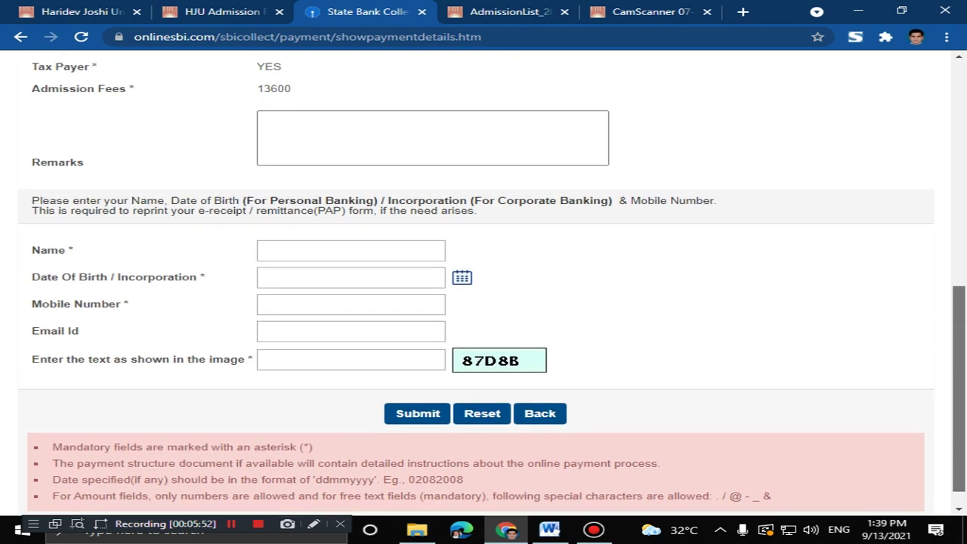
scroll(484, 283, "up", 3)
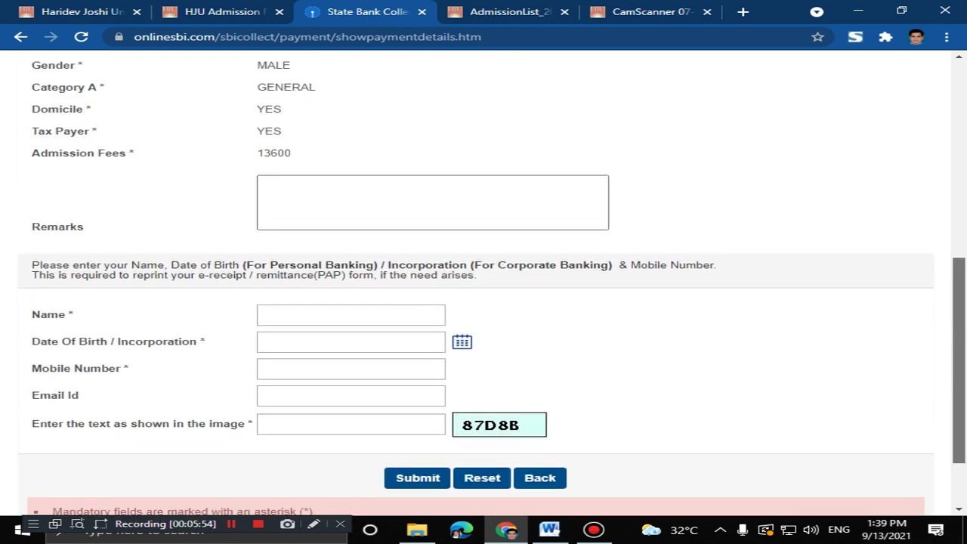
scroll(483, 284, "up", 4)
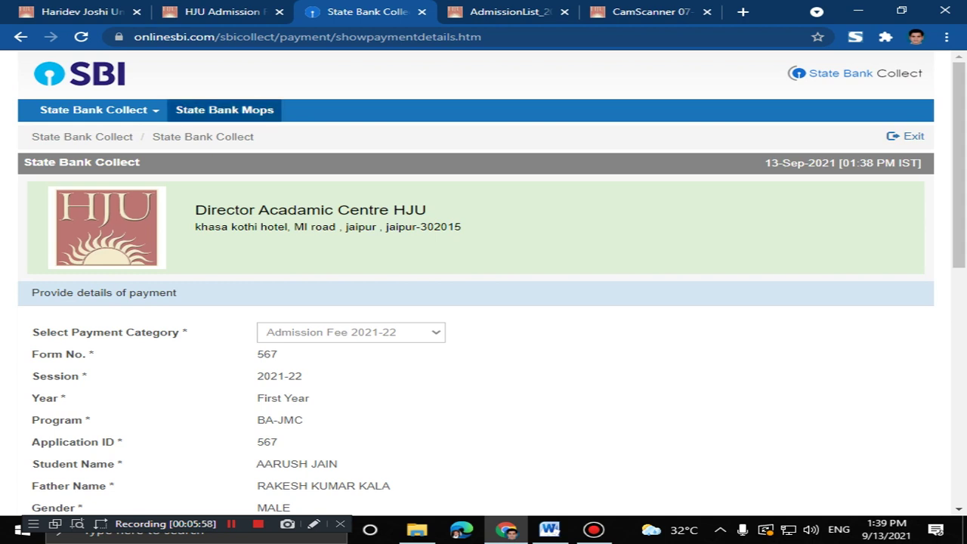
- Go from the HJU admission form tab to the Admissions 2021-22 page and open the Admission Schedule PDF
left_click(219, 12)
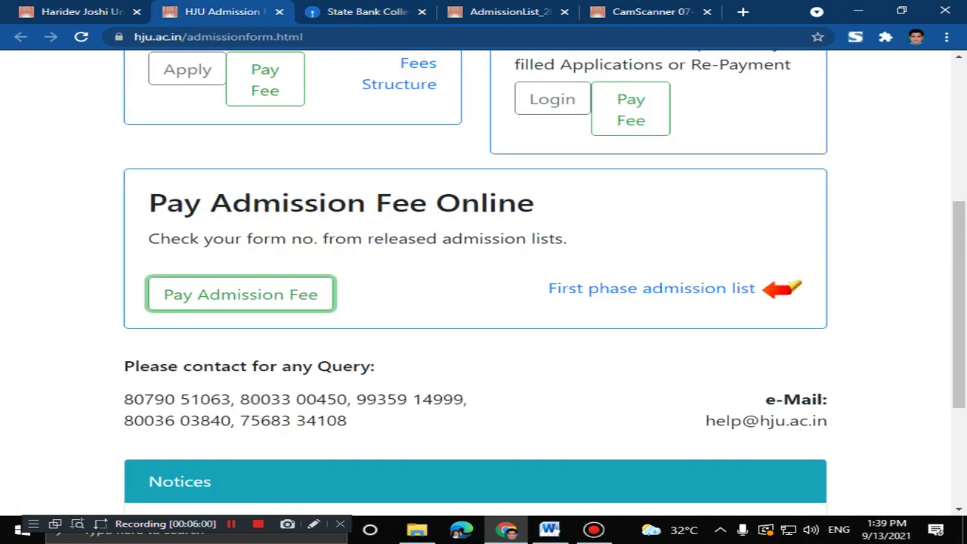
scroll(484, 289, "up", 2)
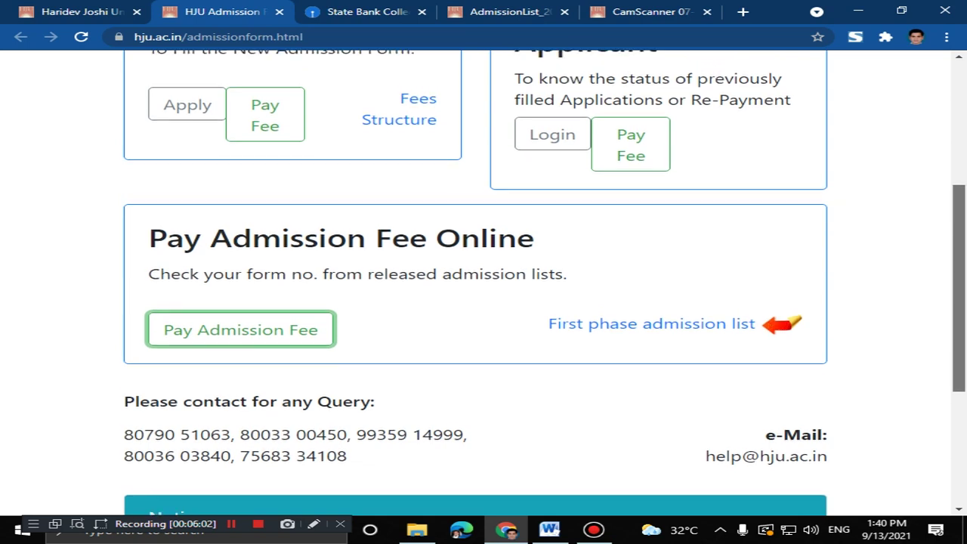
scroll(484, 290, "up", 3)
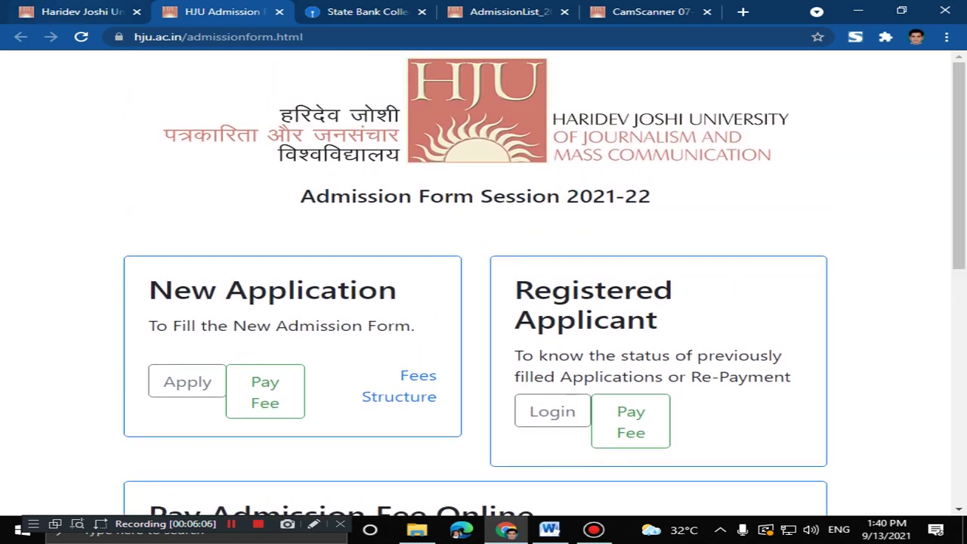
key("ctrl+shift+Tab")
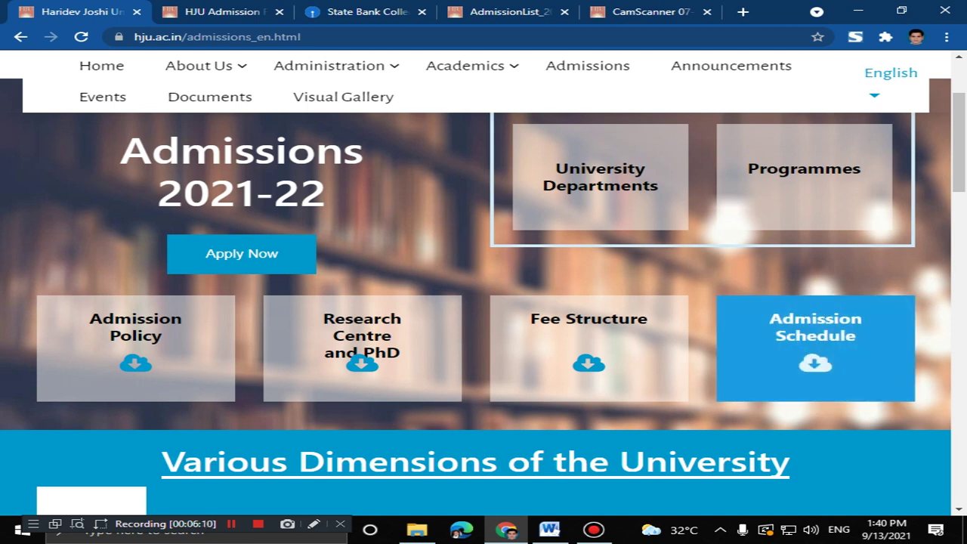
left_click(815, 348)
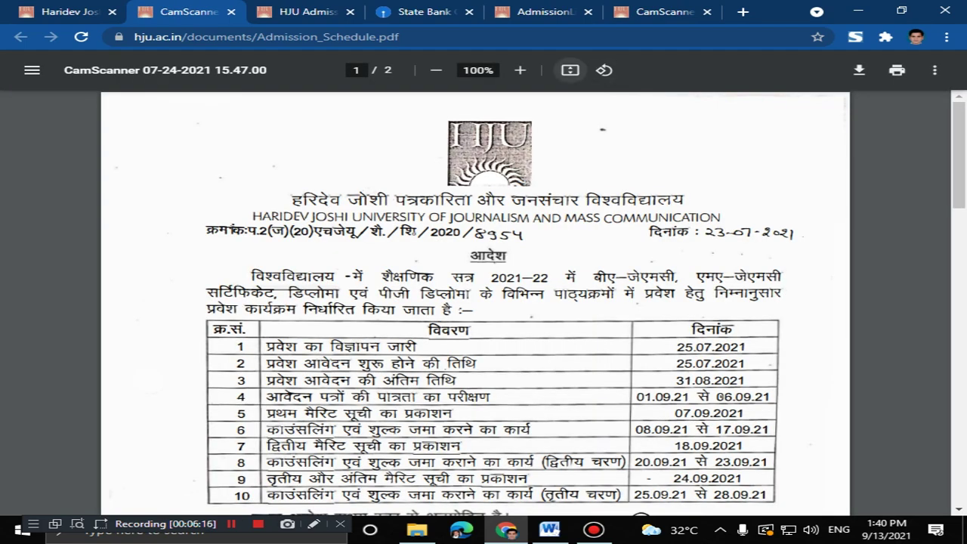
- Fit the schedule PDF to page width, scroll to the dates table, and turn on the drawing pen
left_click(570, 70)
left_click(570, 70)
scroll(484, 303, "down", 1)
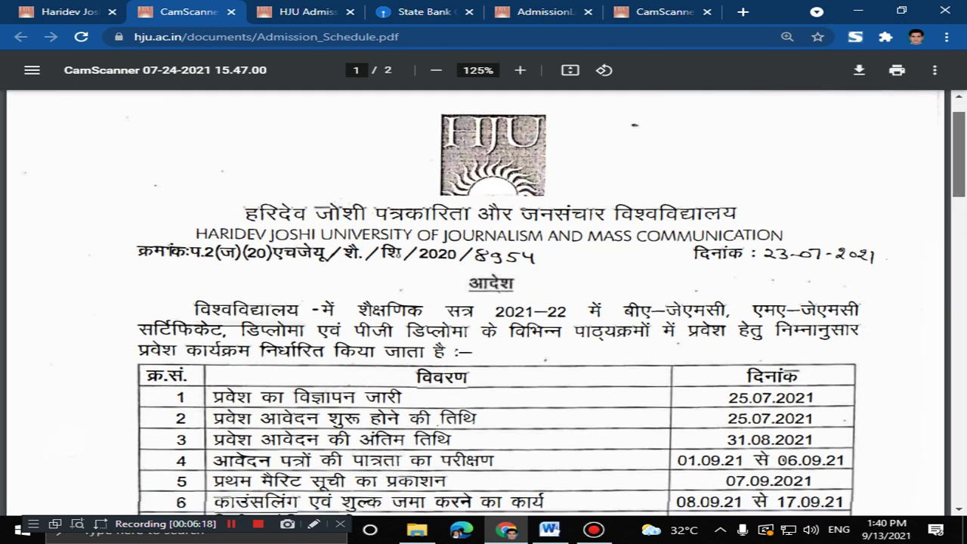
scroll(483, 302, "down", 3)
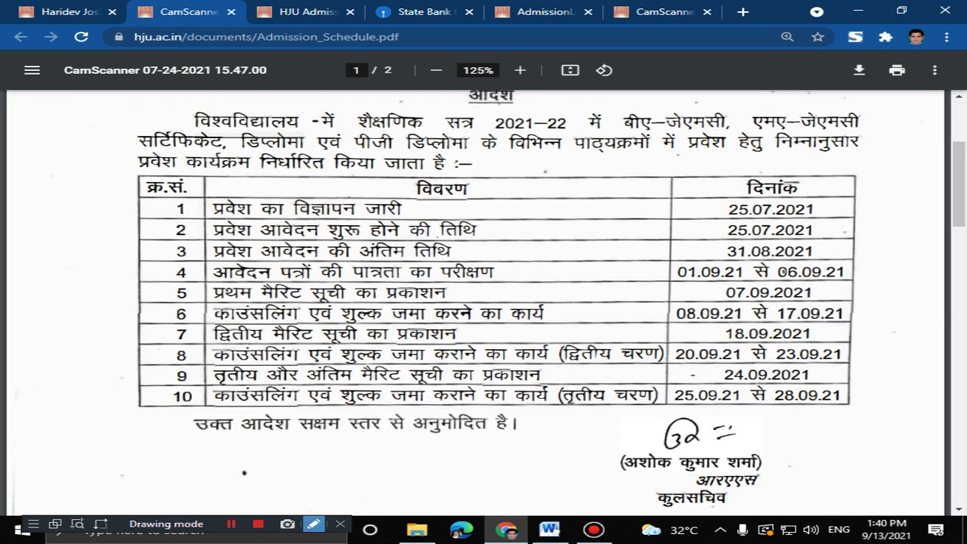
left_click(313, 523)
- Mark rows 5–7 in red: 07.09.2021, fee deposit 08.09.21 से 17.09.21, and 18.09.2021
mouse_move(217, 287)
left_mouse_down()
mouse_move(272, 303)
mouse_move(446, 286)
mouse_move(224, 285)
left_mouse_up()
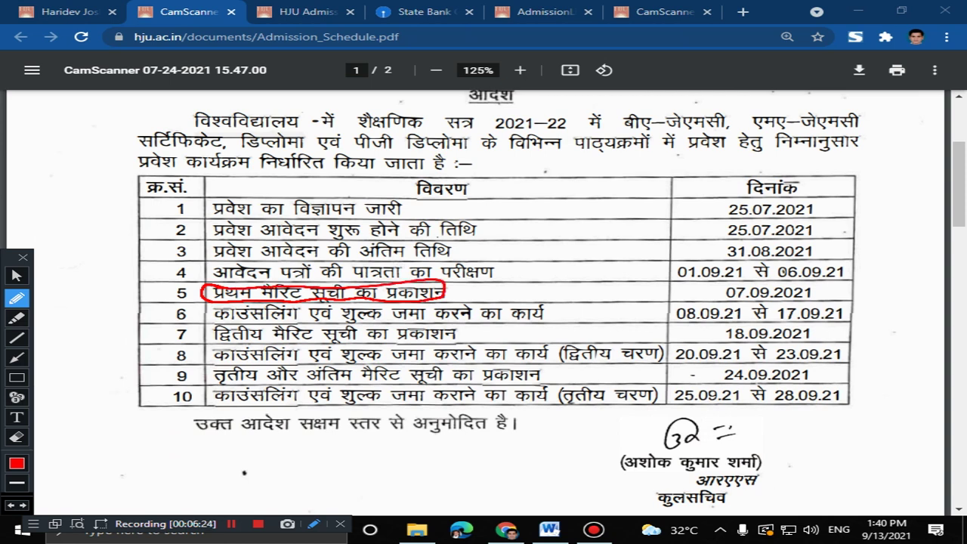
mouse_move(727, 284)
left_mouse_down()
mouse_move(715, 296)
mouse_move(825, 301)
mouse_move(725, 284)
left_mouse_up()
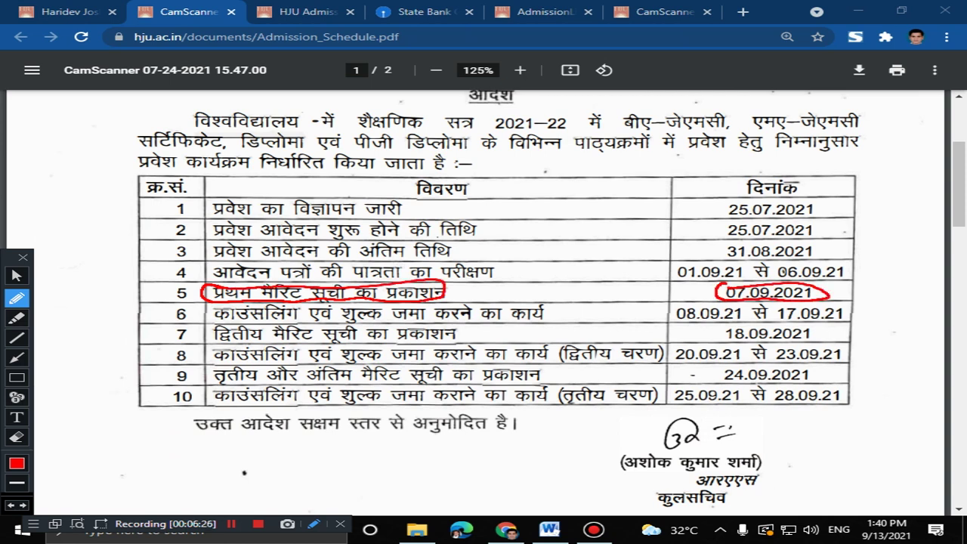
mouse_move(379, 321)
left_mouse_down()
mouse_move(518, 319)
mouse_move(567, 305)
left_mouse_up()
mouse_move(679, 303)
left_mouse_down()
mouse_move(680, 323)
mouse_move(848, 325)
mouse_move(778, 302)
mouse_move(680, 304)
mouse_move(696, 298)
left_mouse_up()
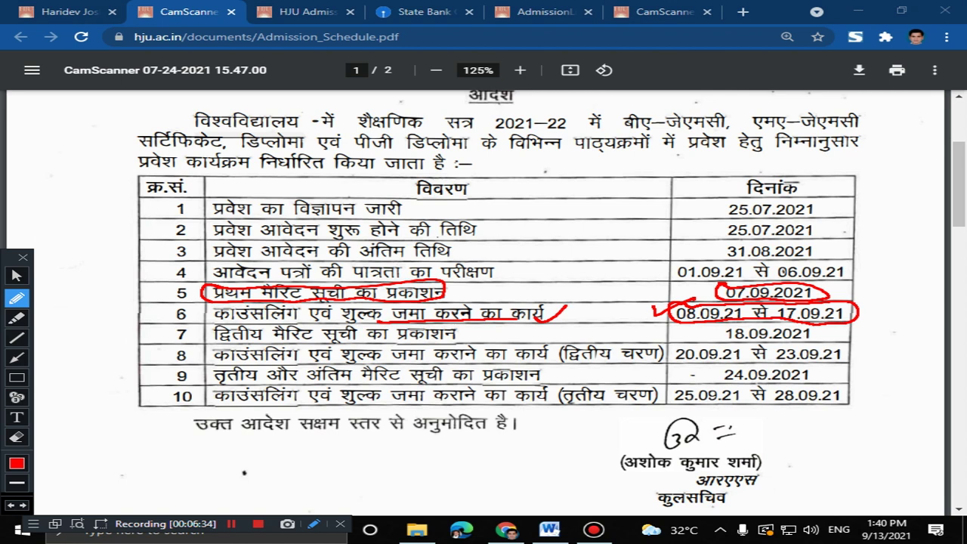
left_click_drag(363, 341, 455, 338)
mouse_move(727, 341)
left_mouse_down()
mouse_move(822, 340)
mouse_move(844, 330)
left_mouse_up()
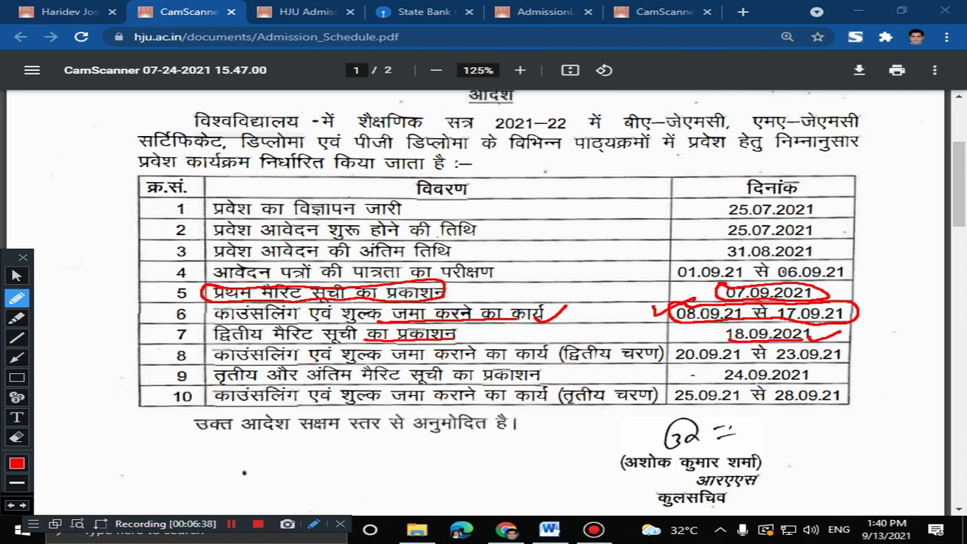
- Underline and tick rows 8–10, including 24.09.2021 and 25.09.21 से 28.09.21
left_click_drag(375, 363, 523, 360)
mouse_move(677, 362)
left_mouse_down()
mouse_move(843, 361)
mouse_move(884, 343)
left_mouse_up()
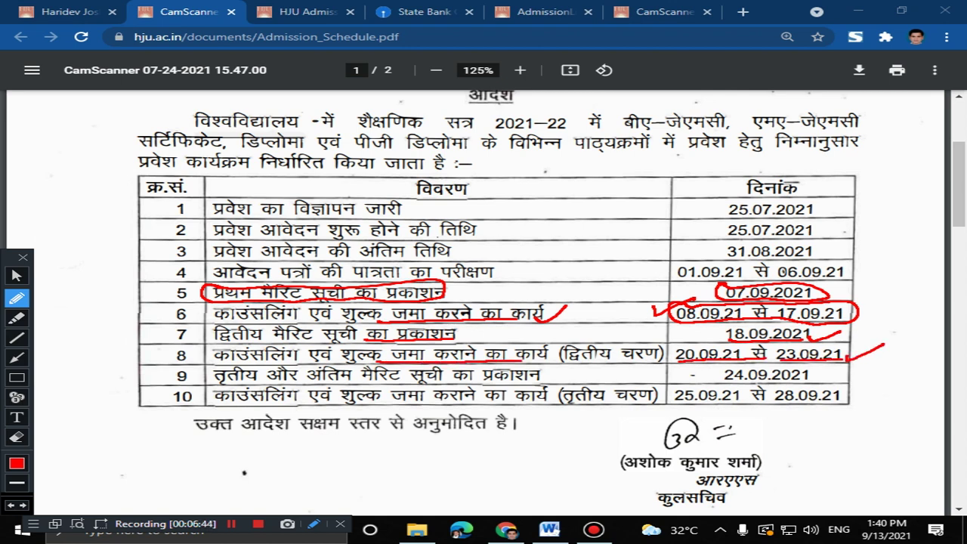
left_click_drag(358, 381, 405, 382)
left_click_drag(468, 383, 526, 380)
mouse_move(722, 385)
left_mouse_down()
mouse_move(803, 384)
mouse_move(837, 371)
left_mouse_up()
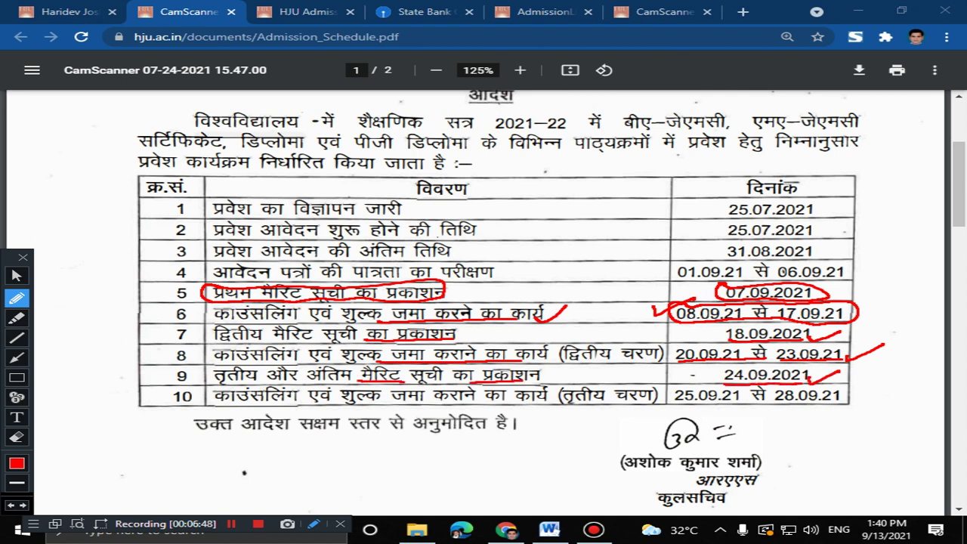
left_click_drag(342, 403, 491, 400)
mouse_move(670, 390)
left_mouse_down()
mouse_move(763, 405)
mouse_move(854, 388)
mouse_move(680, 385)
mouse_move(651, 395)
mouse_move(706, 376)
left_mouse_up()
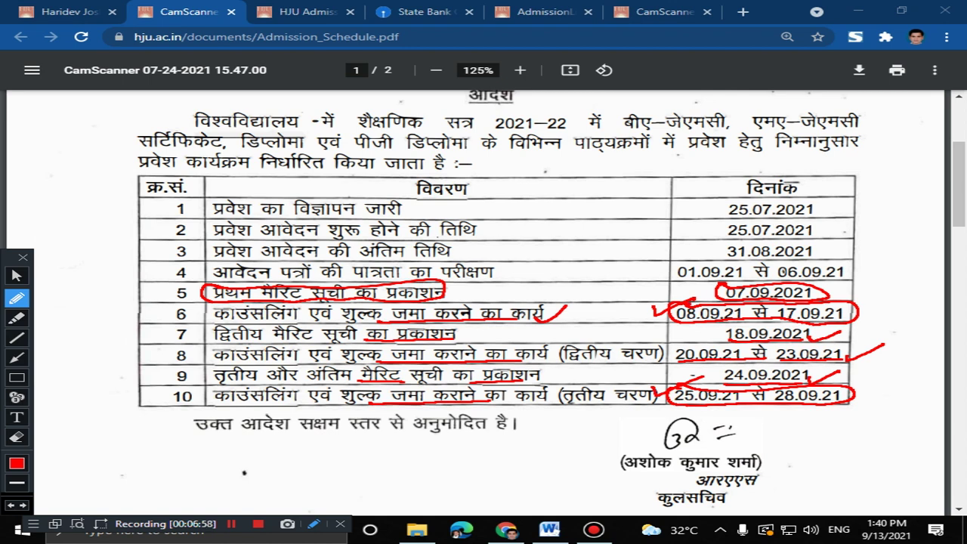
- Add check marks beside rows 6 and 7, then clear all drawings and return to the Admissions 2021-22 page
mouse_move(683, 300)
left_mouse_down()
mouse_move(668, 314)
mouse_move(849, 317)
mouse_move(753, 301)
mouse_move(643, 318)
left_mouse_up()
left_click_drag(653, 306, 643, 317)
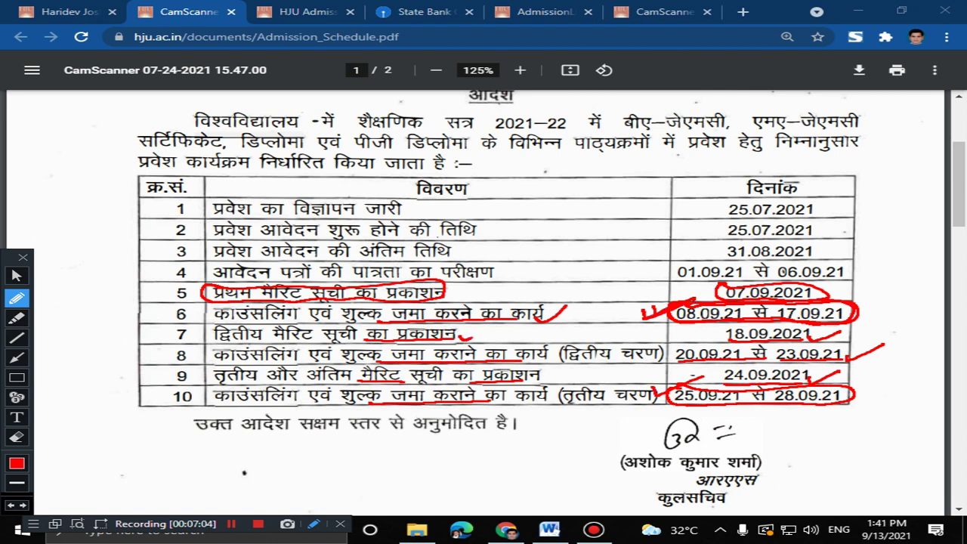
left_click_drag(470, 339, 503, 327)
left_click(24, 256)
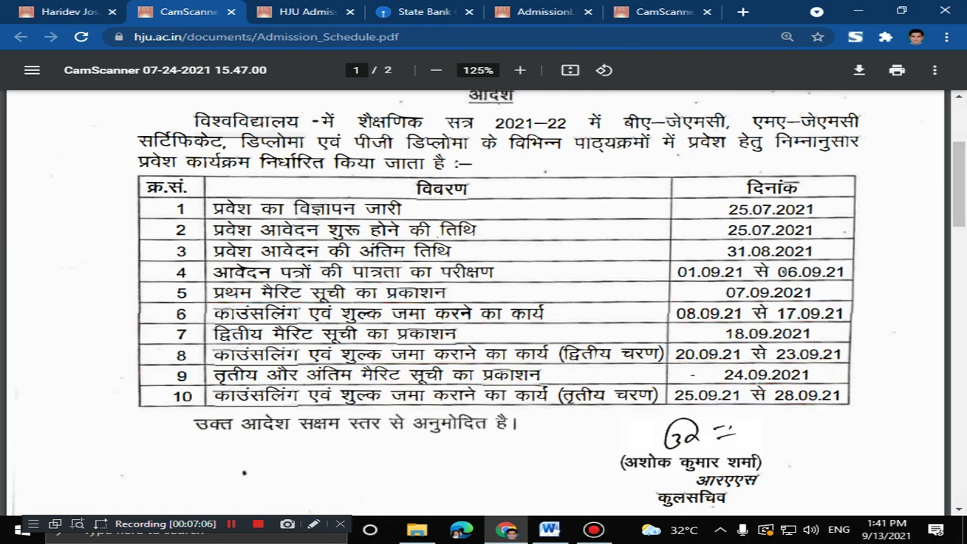
key("ctrl+shift+Tab")
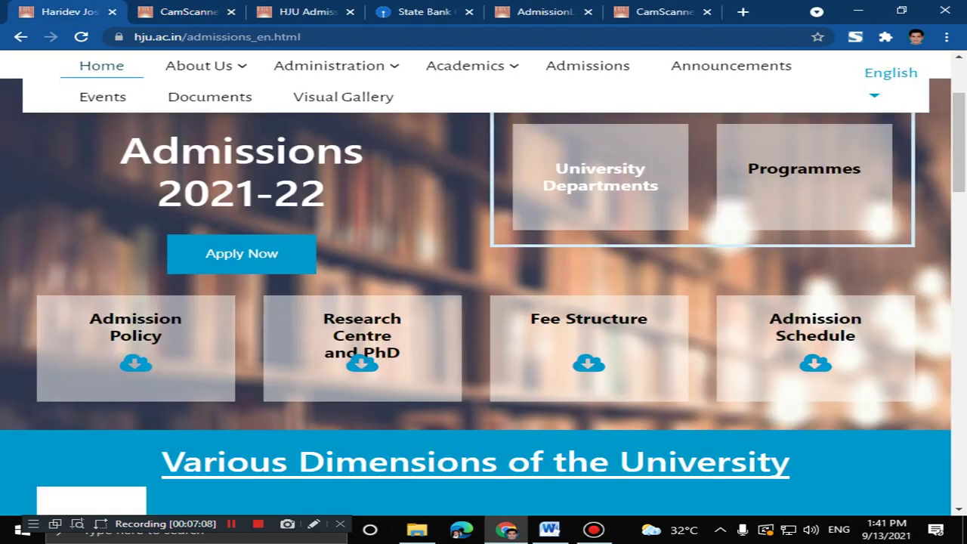